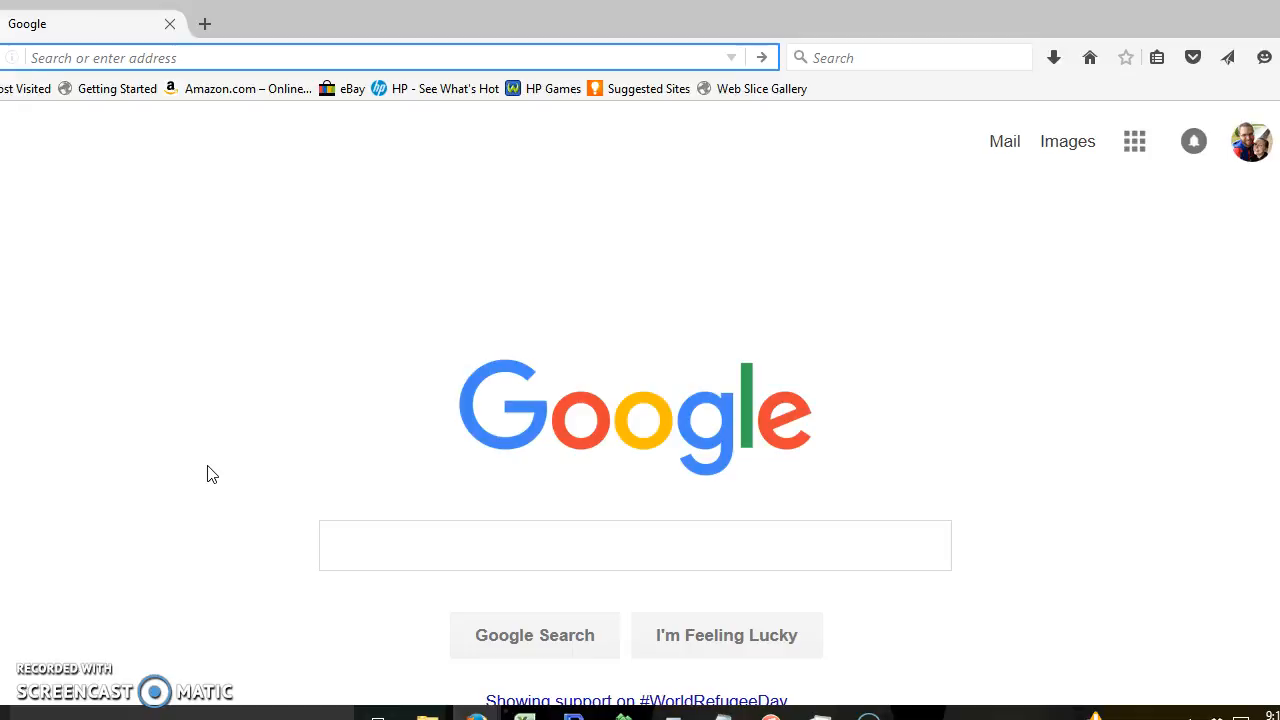
- Go to the R Project website at r-project.org and look over its home page
type("r")
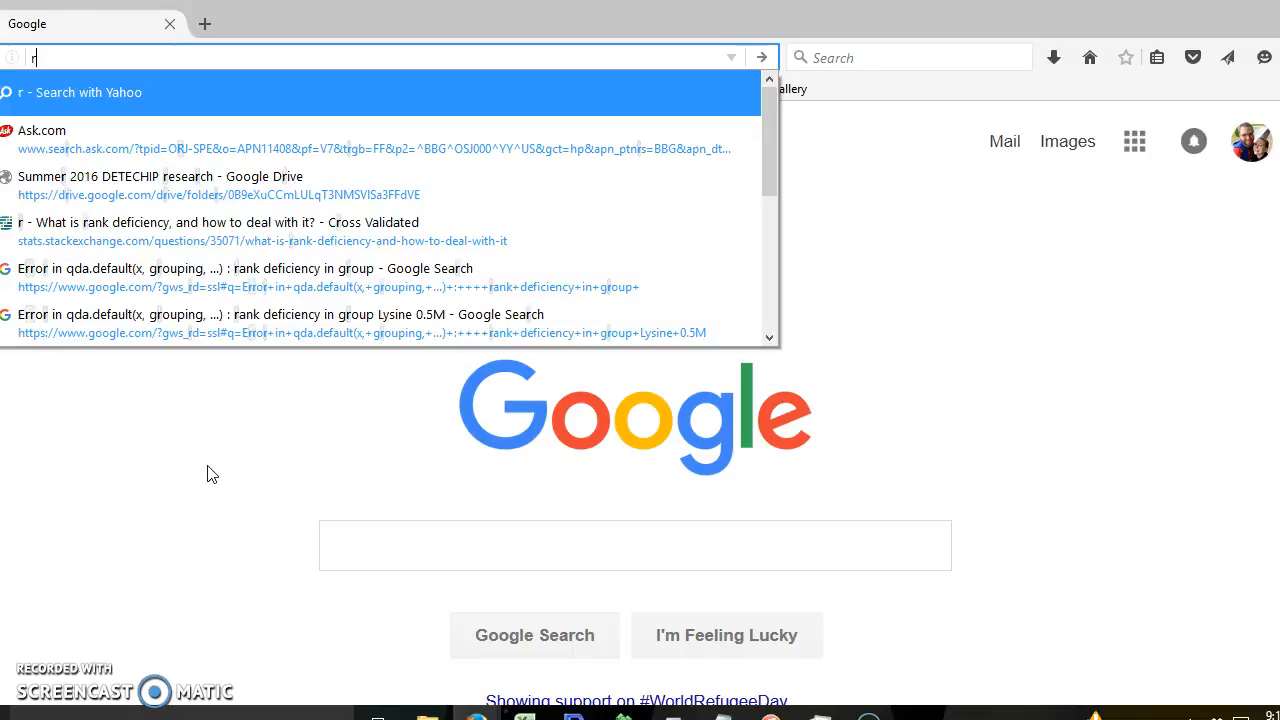
type("-project.org")
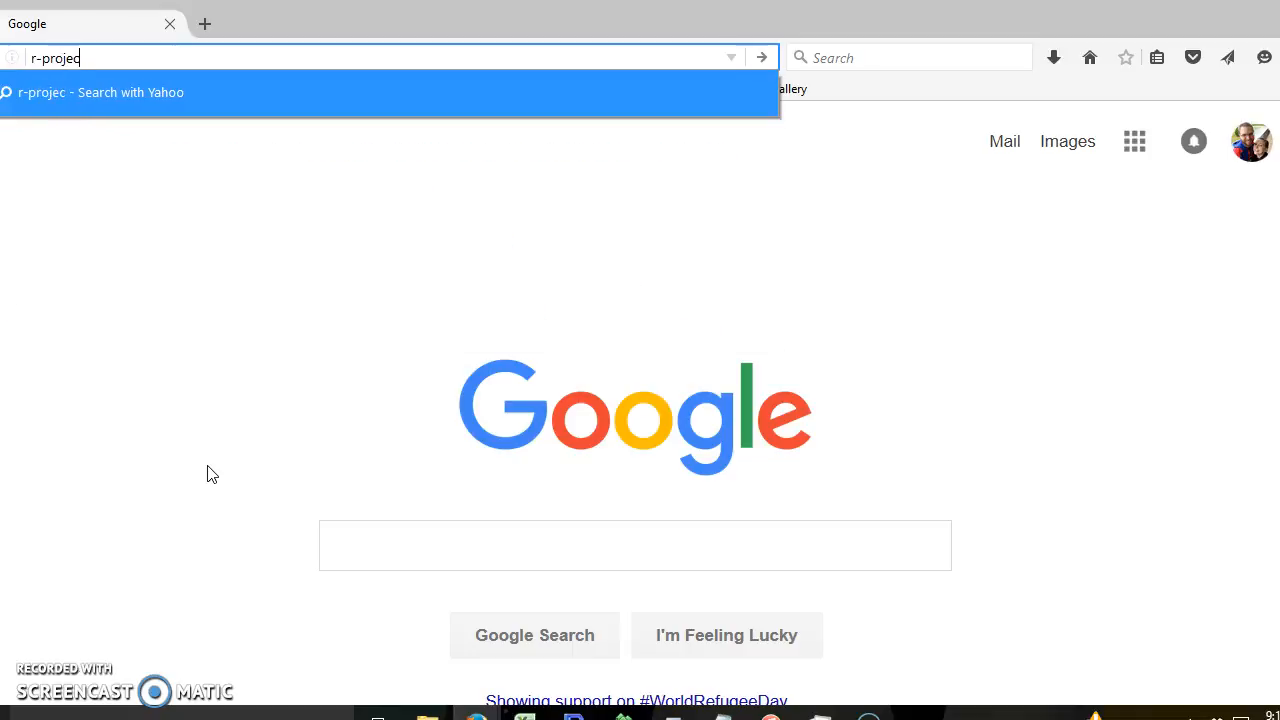
key("Return")
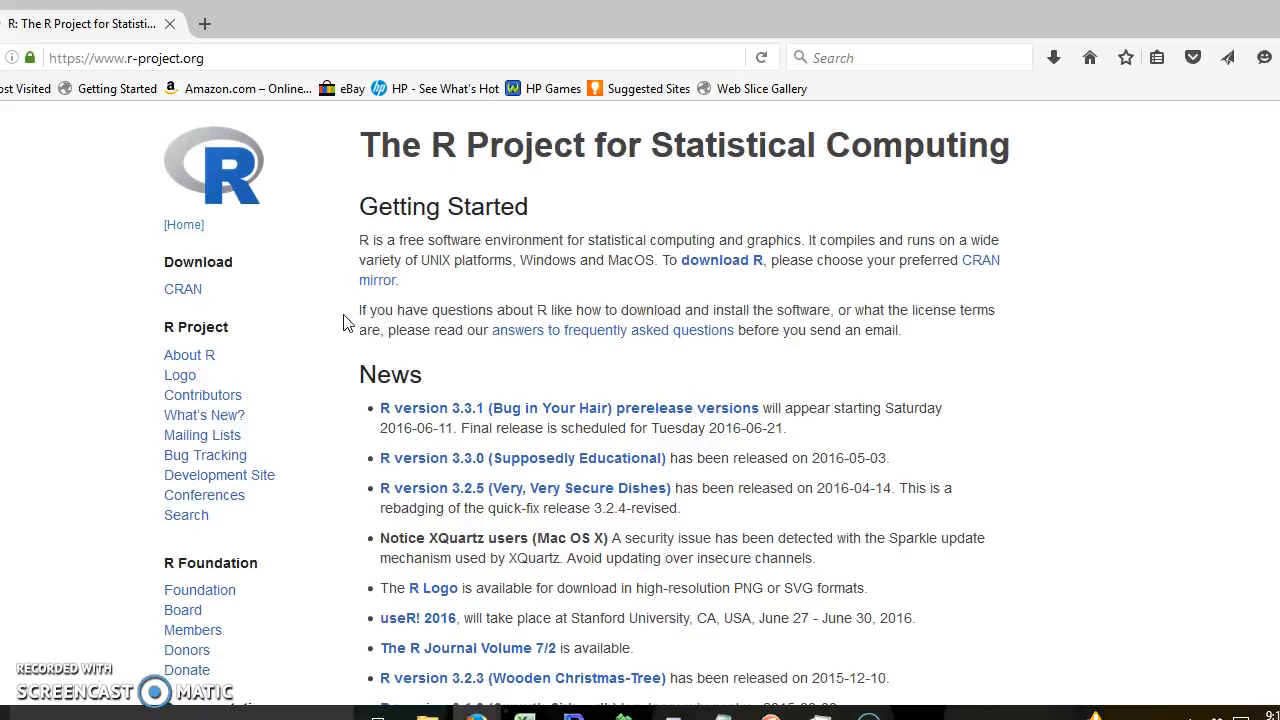
scroll(343, 323, "down", 4)
scroll(343, 323, "up", 4)
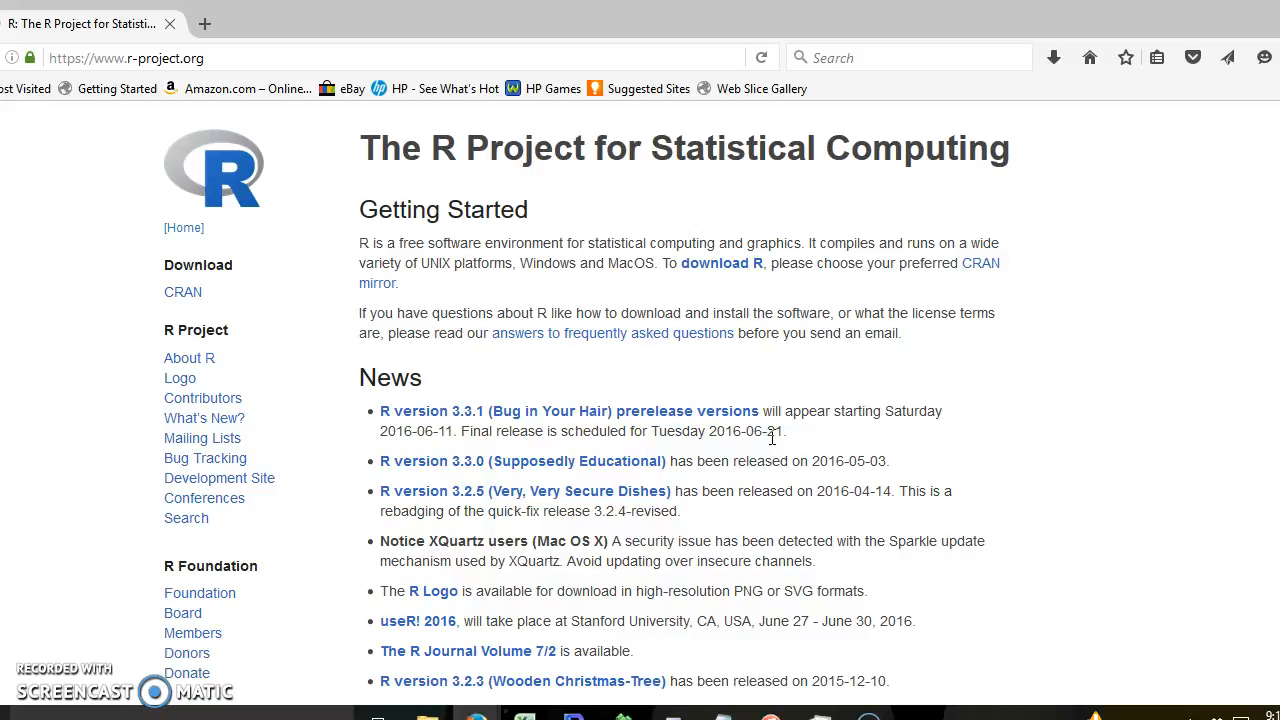
- Follow the R download link on the home page to the list of CRAN mirrors
left_click(729, 264)
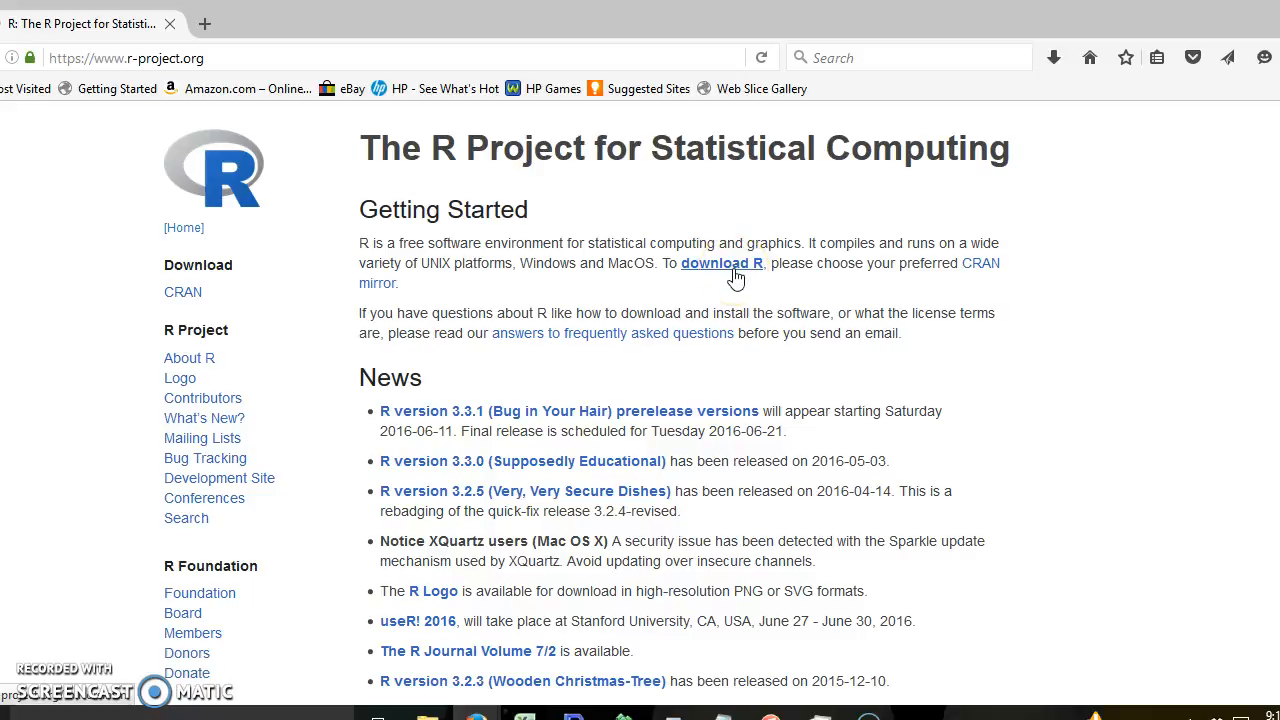
left_click(732, 268)
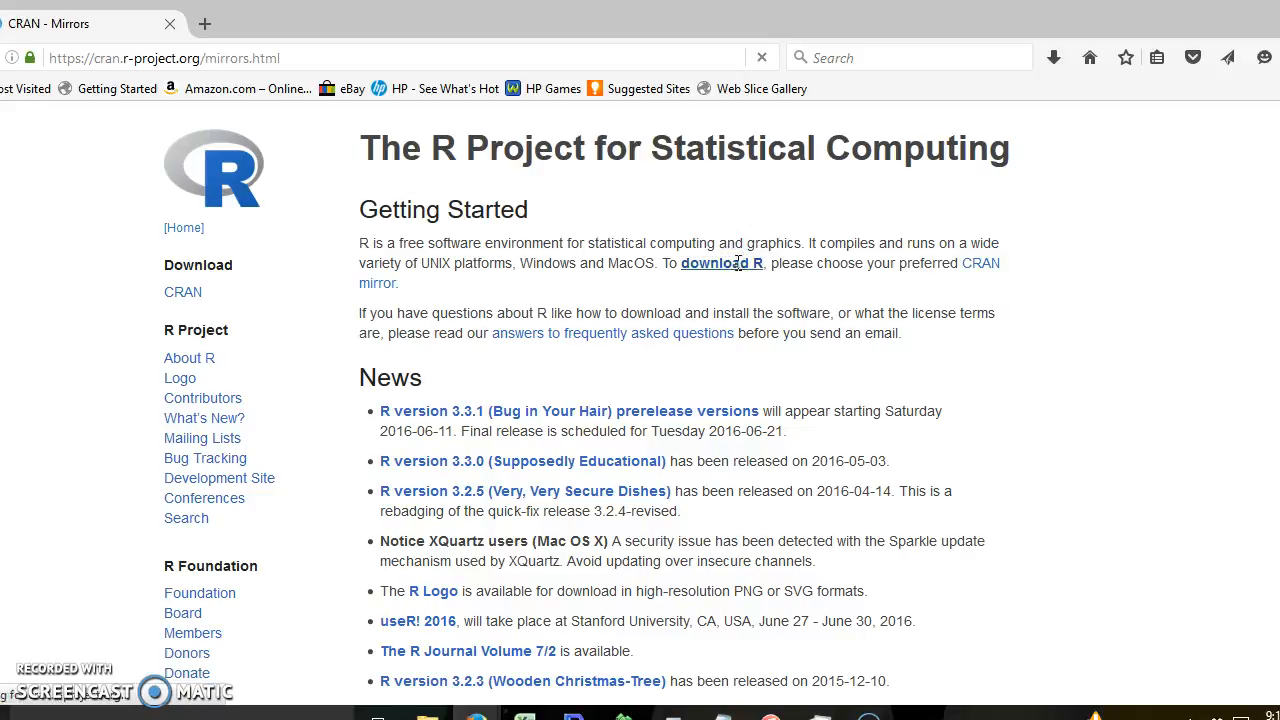
left_click(370, 333)
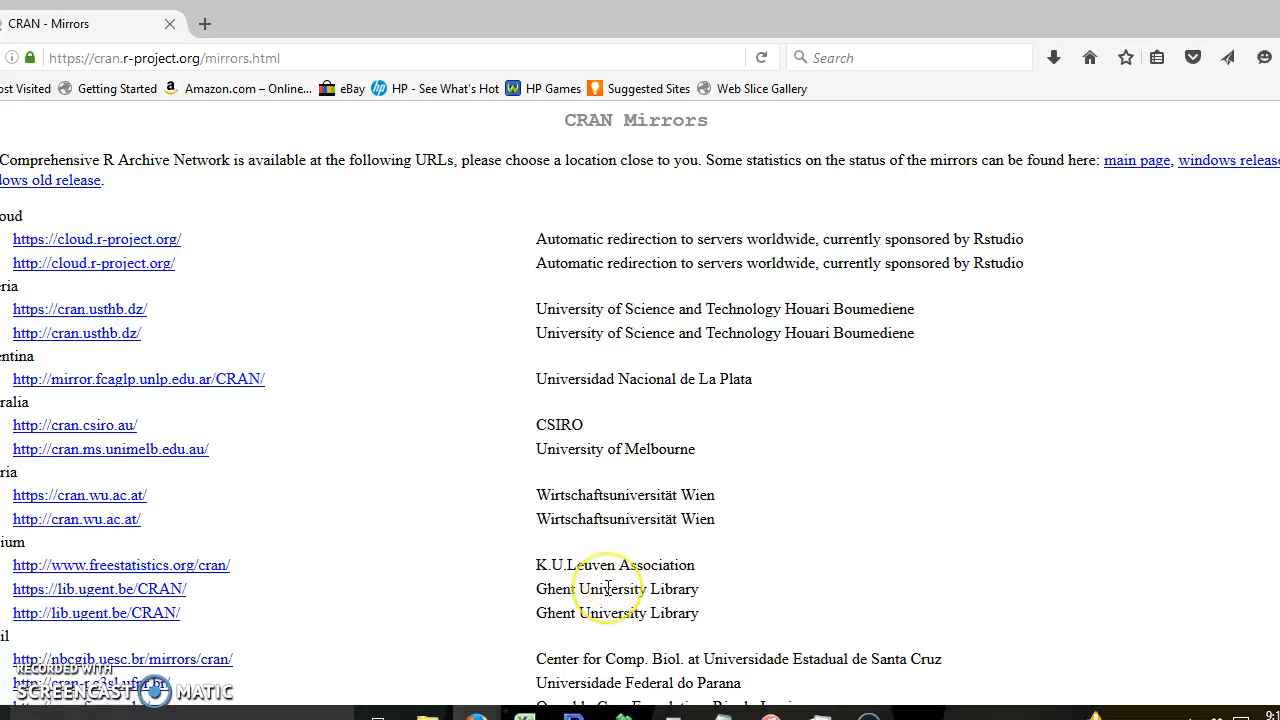
- Find the USA section of the CRAN mirror list and open the Iowa State University mirror
scroll(608, 588, "down", 1)
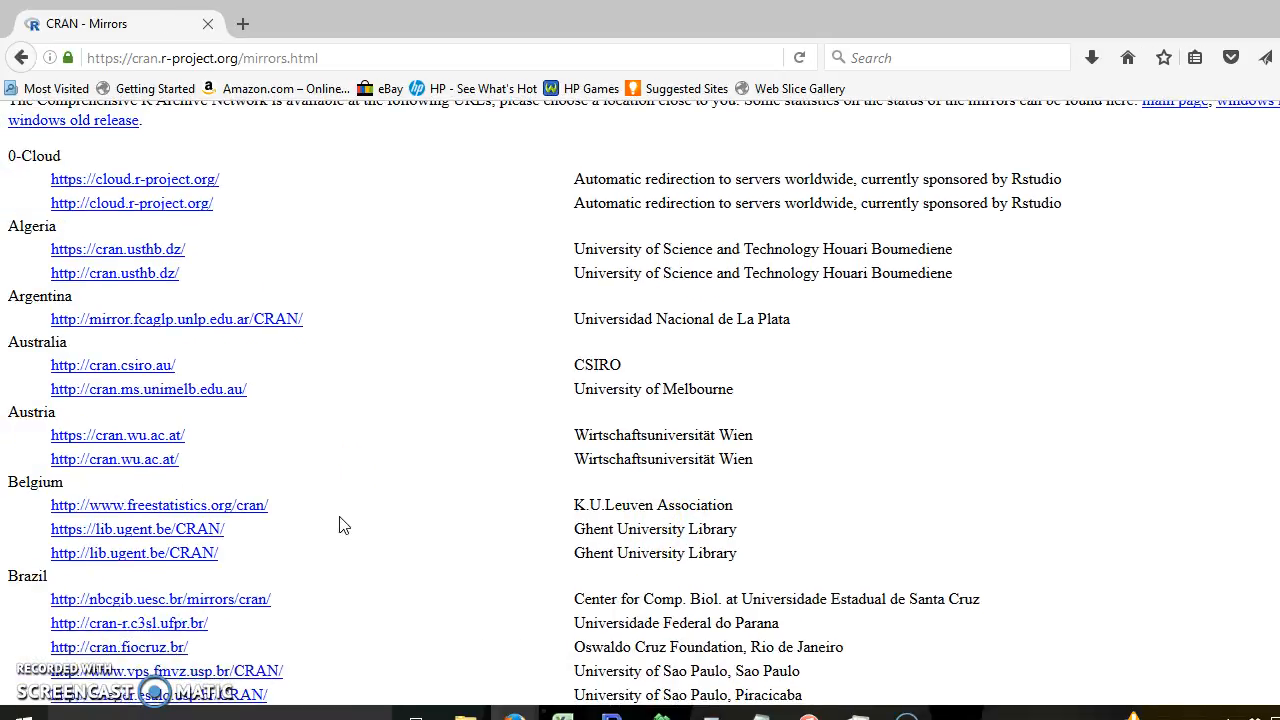
scroll(340, 525, "down", 1)
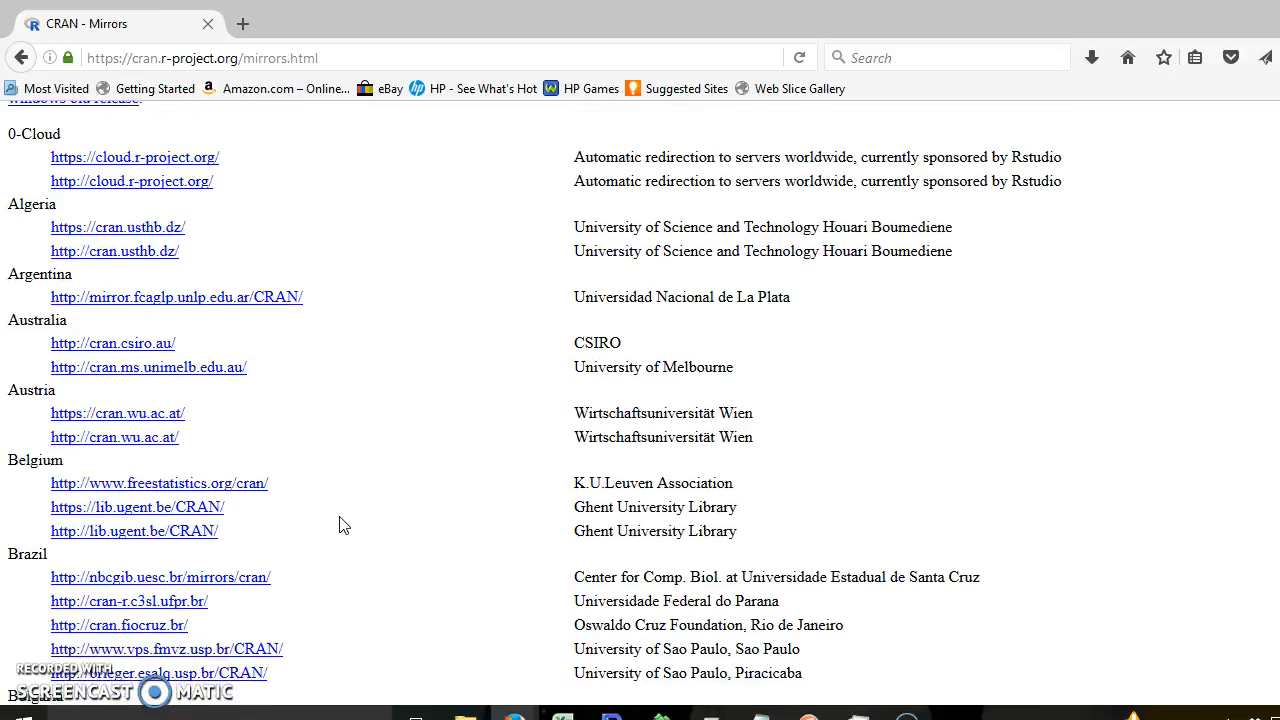
scroll(340, 525, "down", 2)
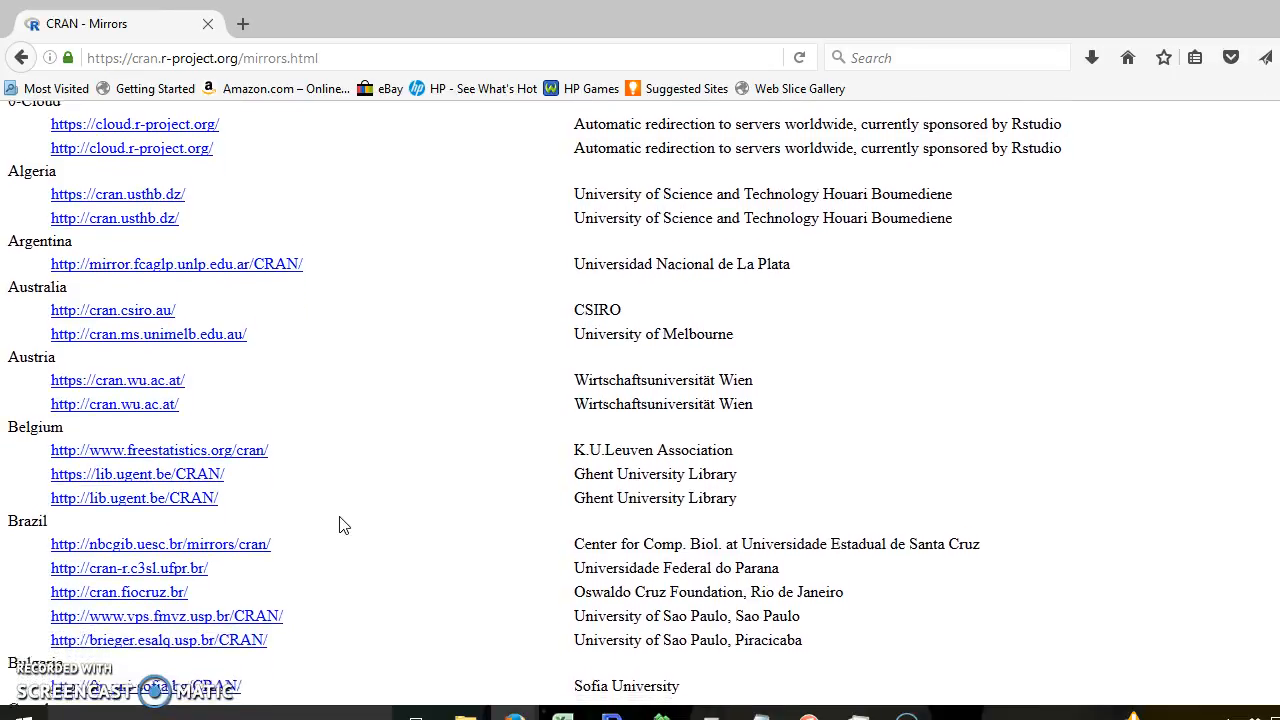
scroll(340, 525, "down", 3)
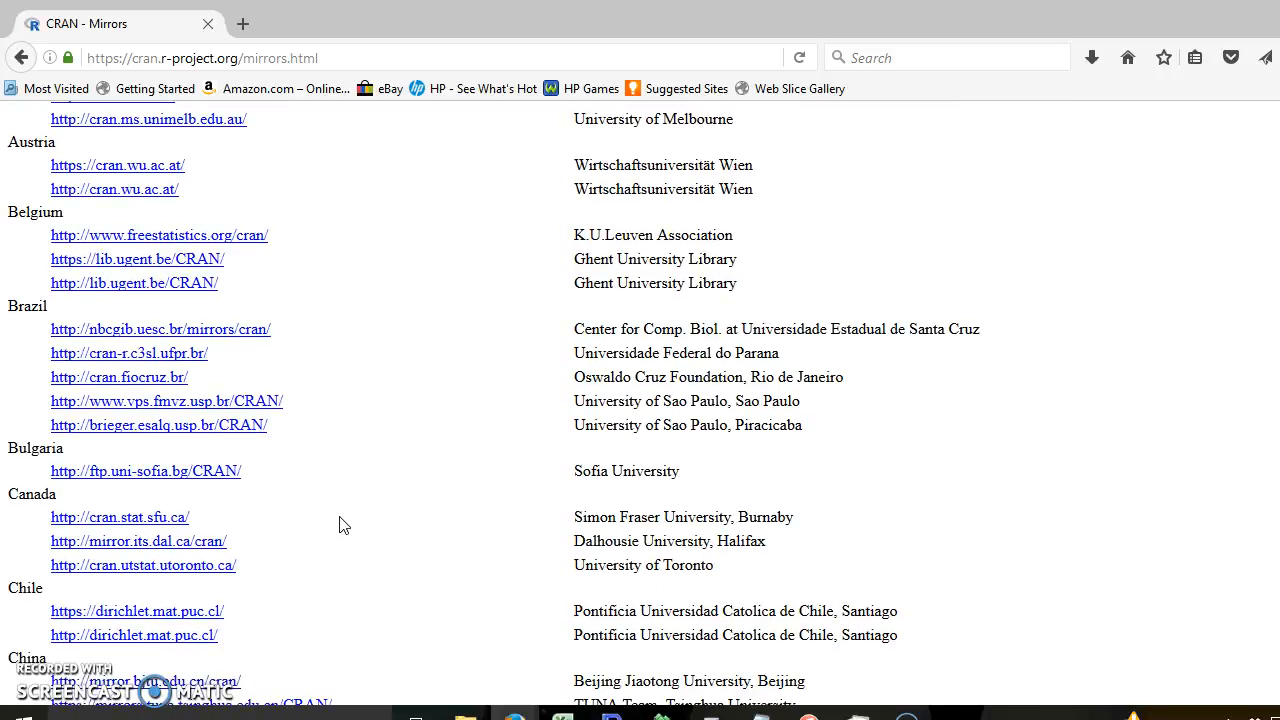
scroll(340, 525, "down", 5)
scroll(340, 525, "down", 4)
scroll(340, 525, "down", 5)
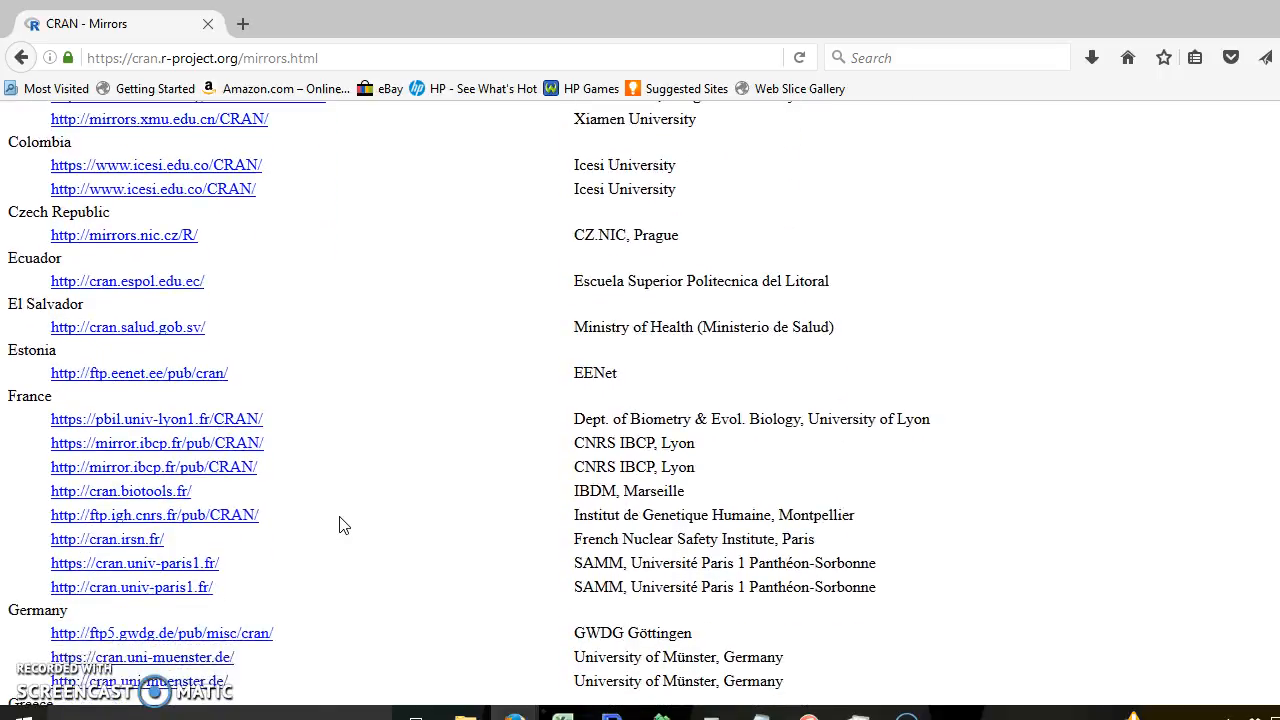
scroll(340, 525, "down", 5)
scroll(340, 525, "down", 6)
scroll(340, 525, "down", 10)
scroll(338, 502, "down", 14)
scroll(338, 502, "down", 4)
scroll(338, 502, "down", 14)
scroll(338, 502, "down", 1)
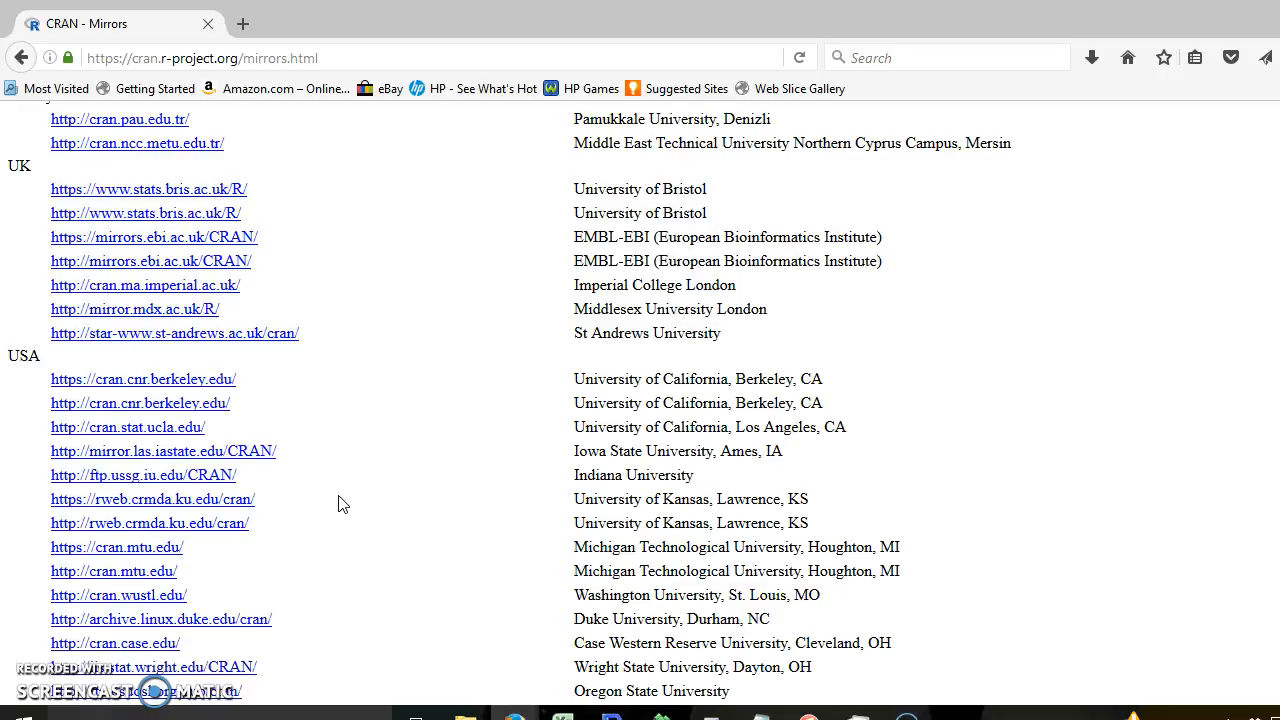
scroll(338, 502, "down", 2)
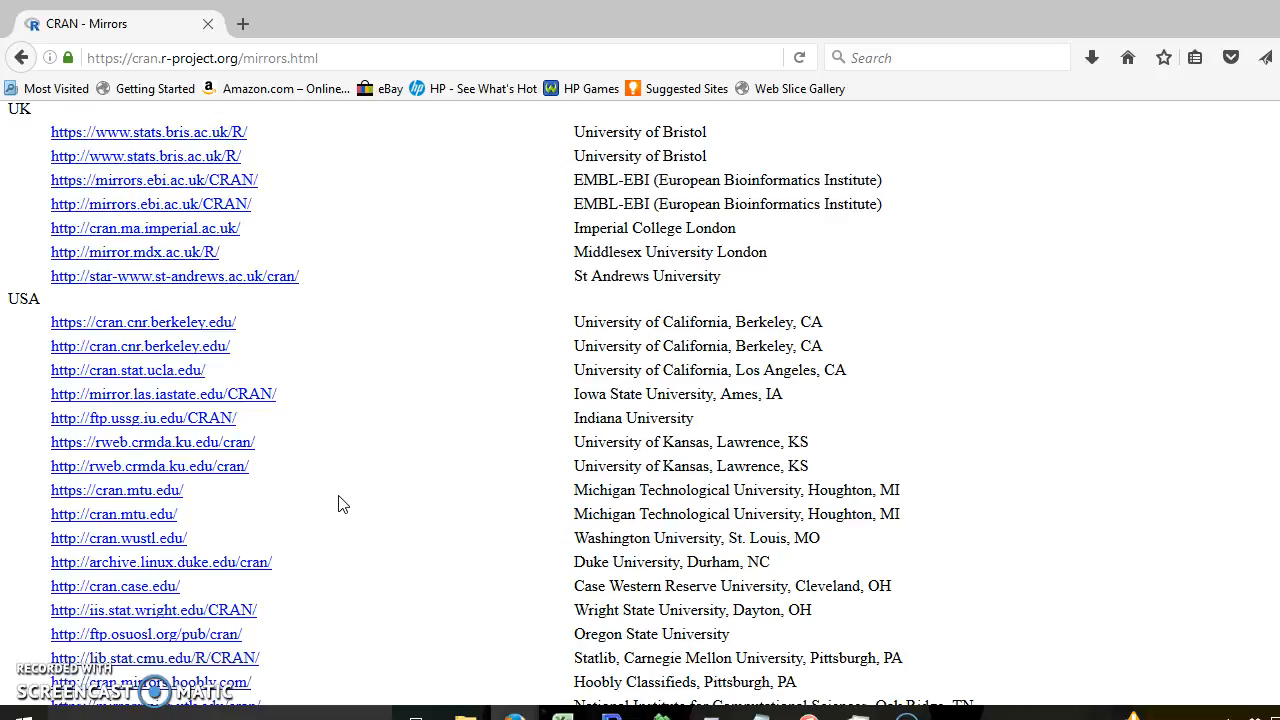
left_click(274, 401)
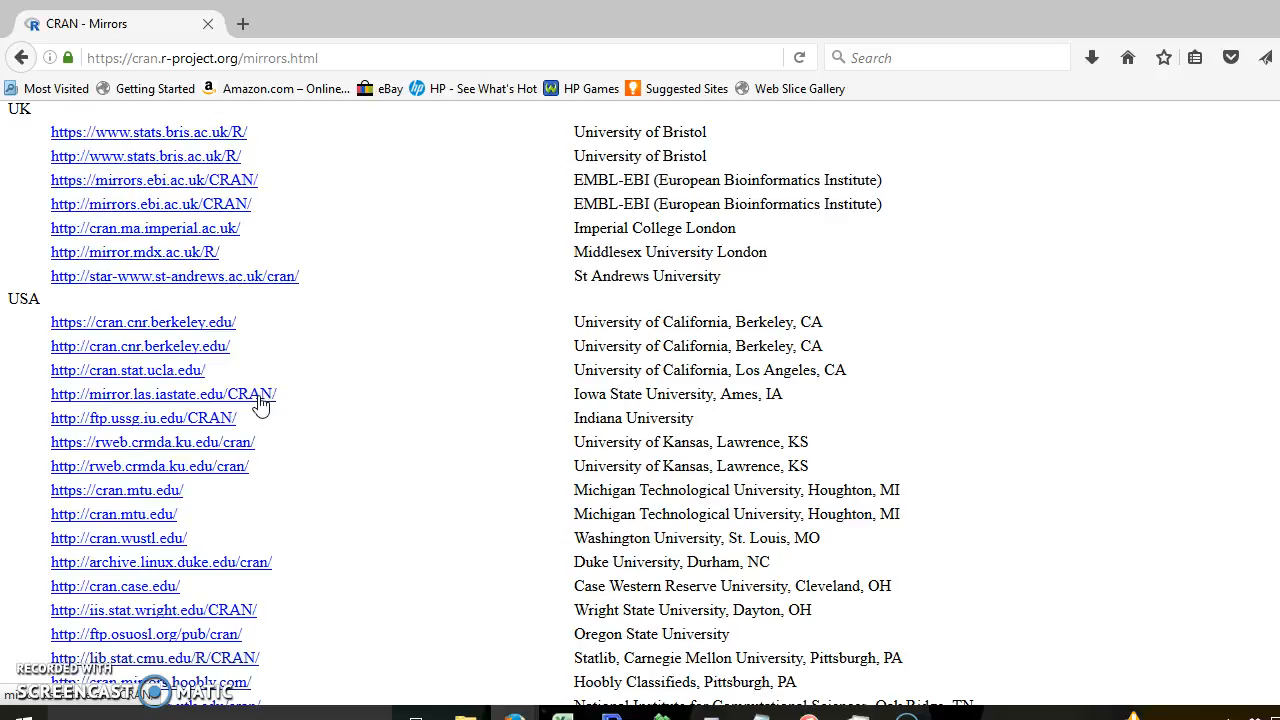
left_click(245, 448)
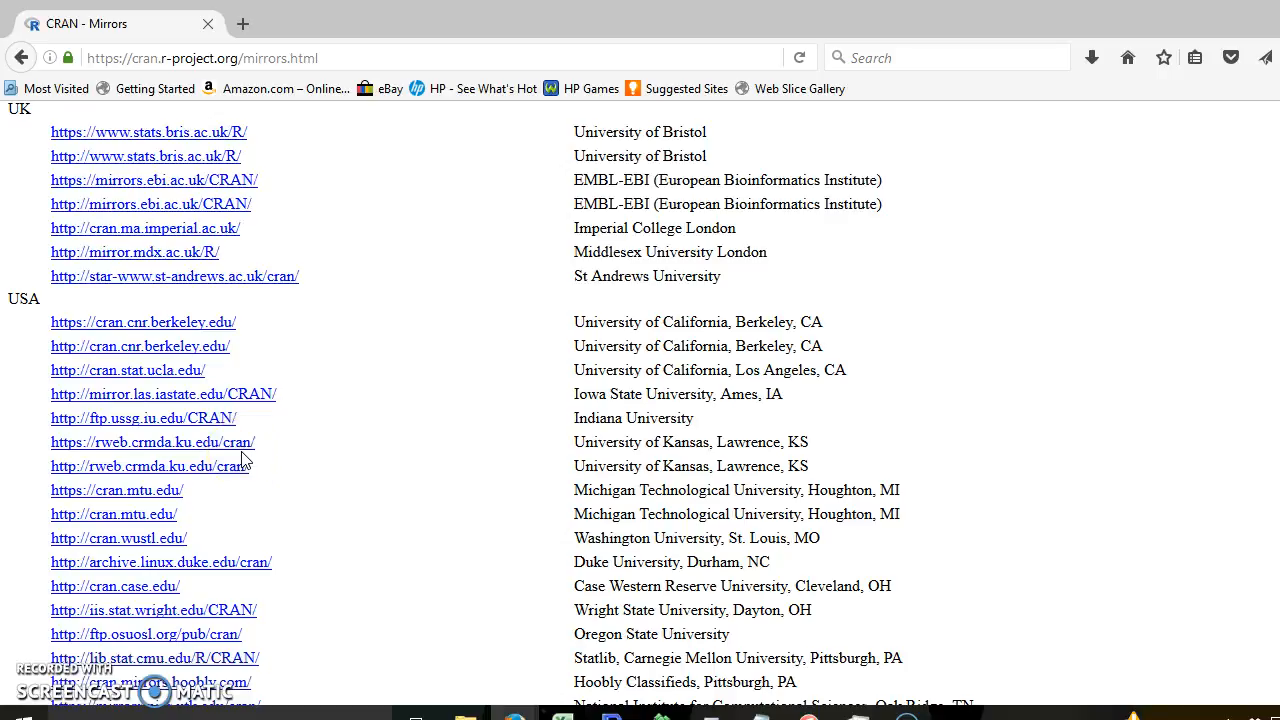
left_click(241, 476)
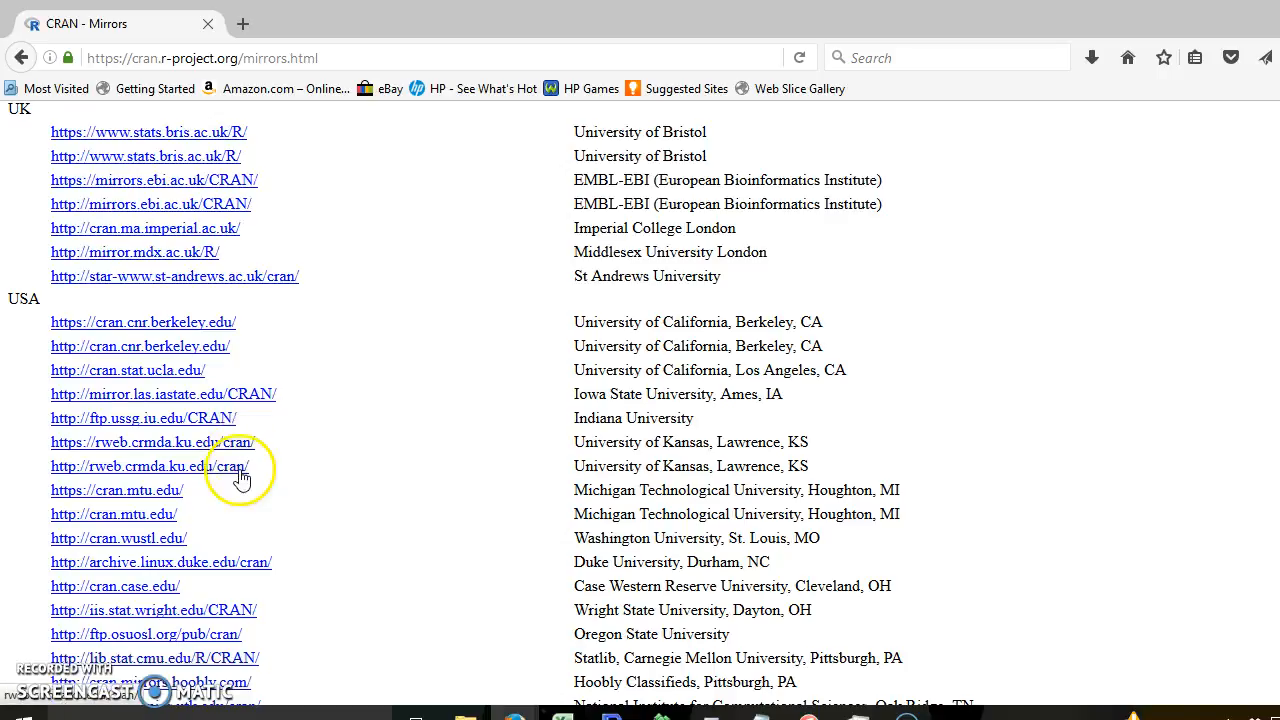
left_click(248, 401)
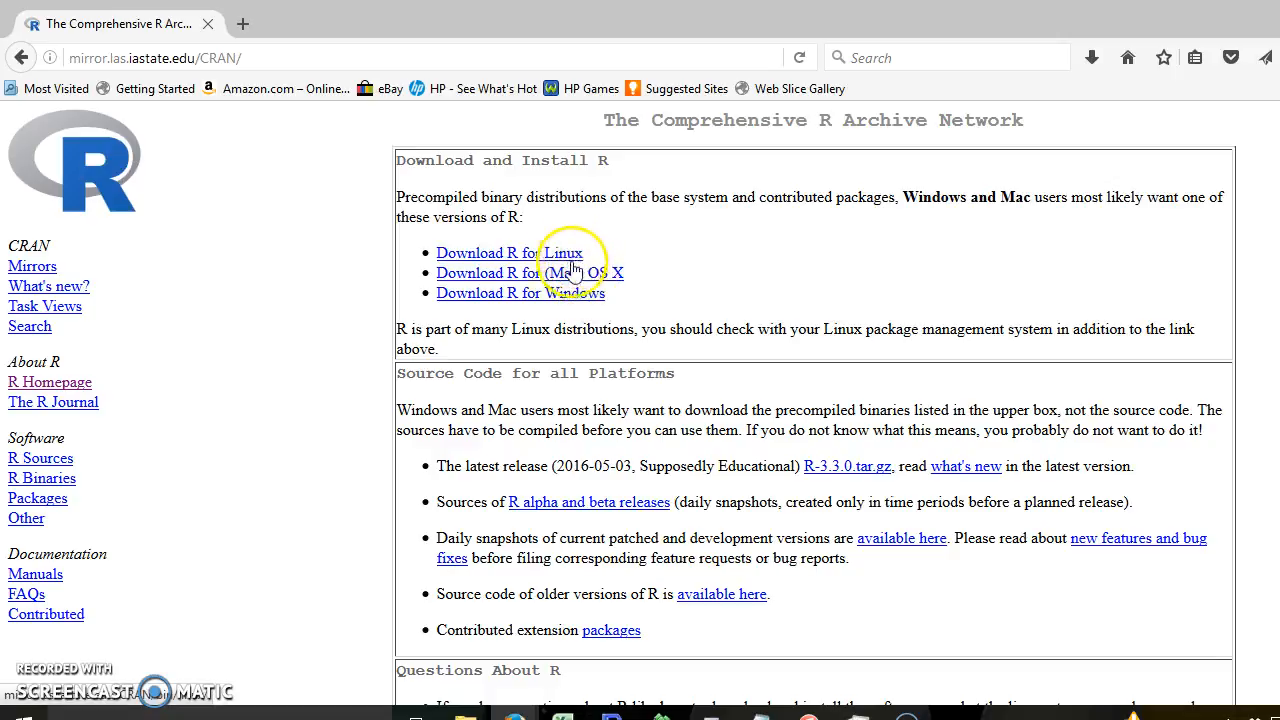
- Download R 3.3.0 for Windows from the first-time install page and save R-3.3.0-win.exe
left_click(567, 303)
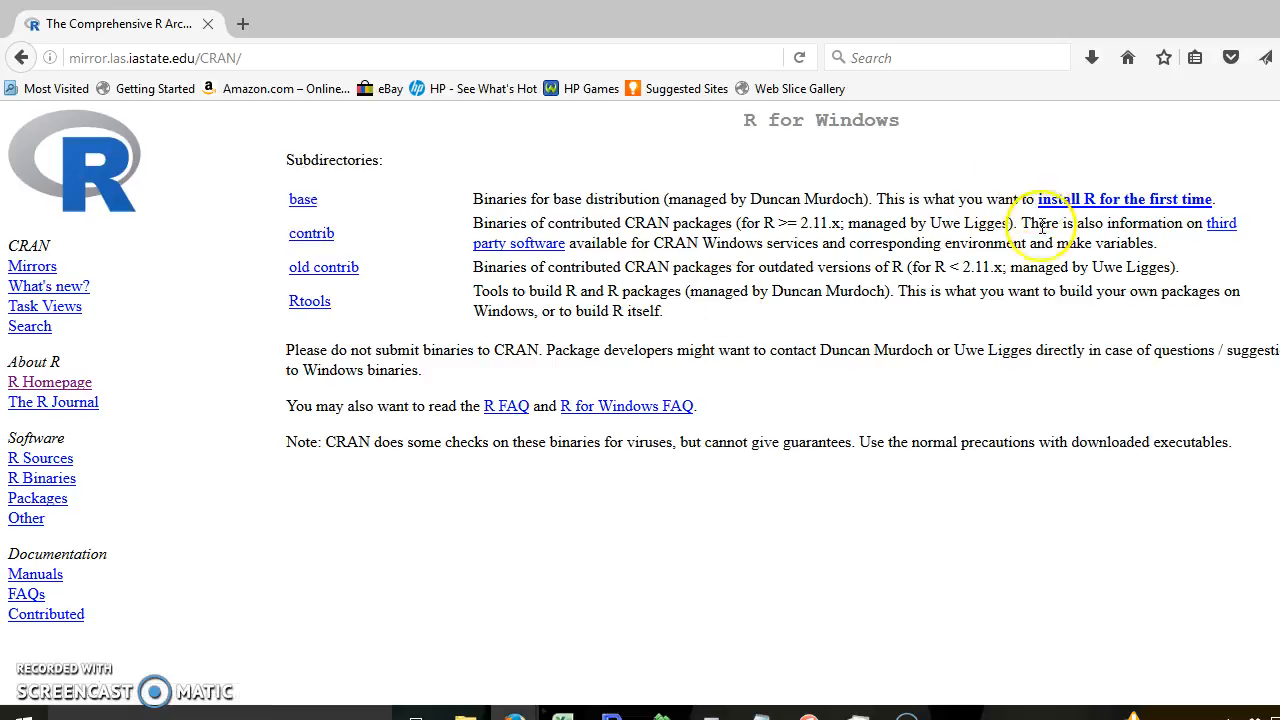
left_click(1066, 201)
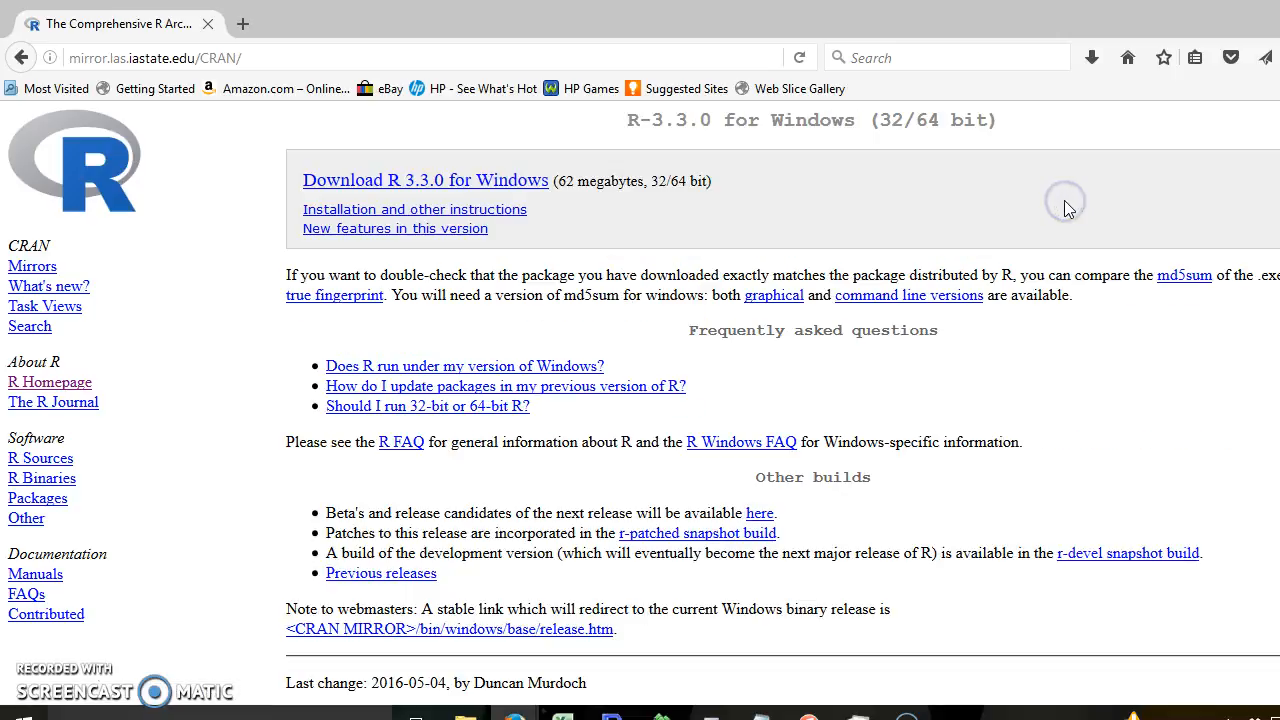
left_click(518, 183)
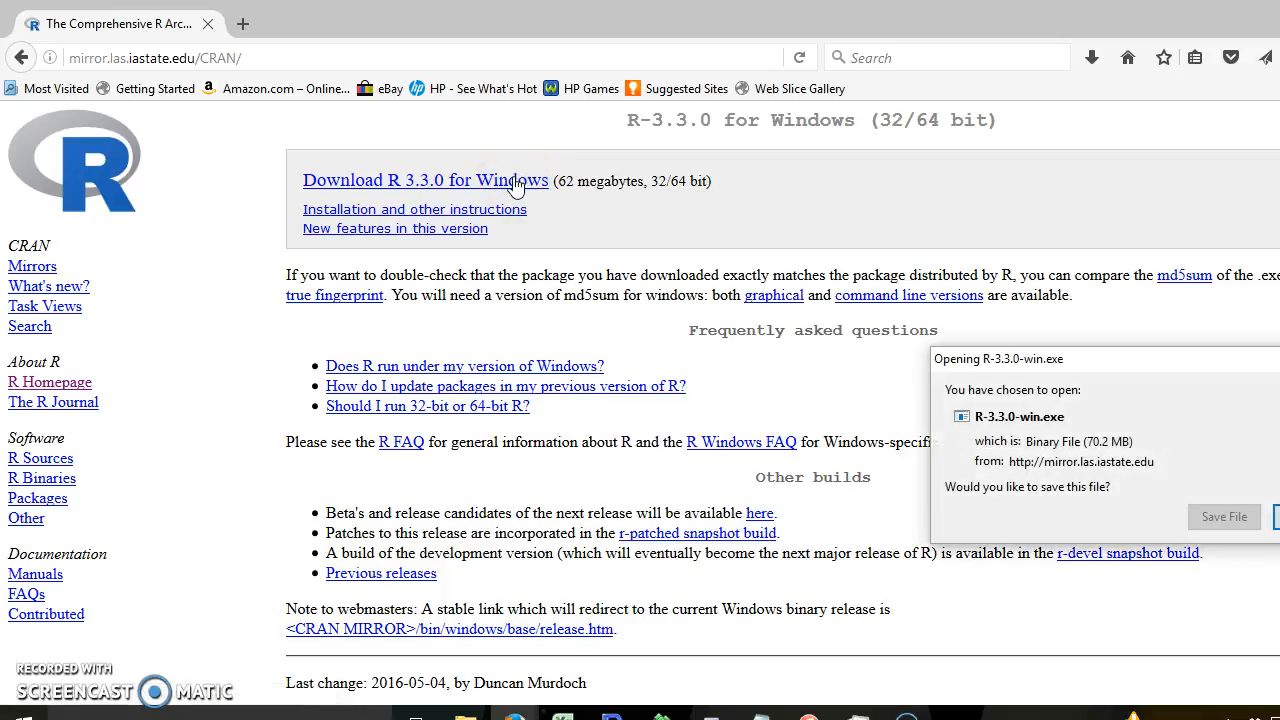
left_click(793, 485)
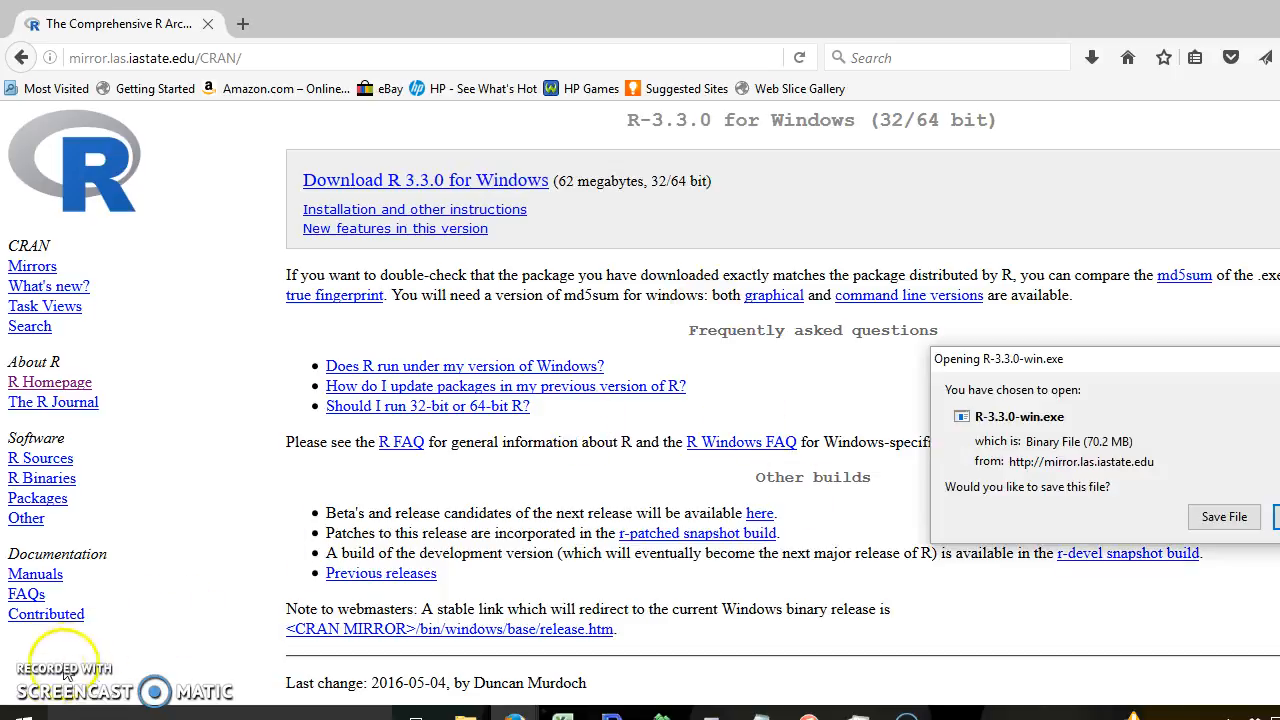
left_click_drag(1092, 360, 936, 327)
left_click(1068, 482)
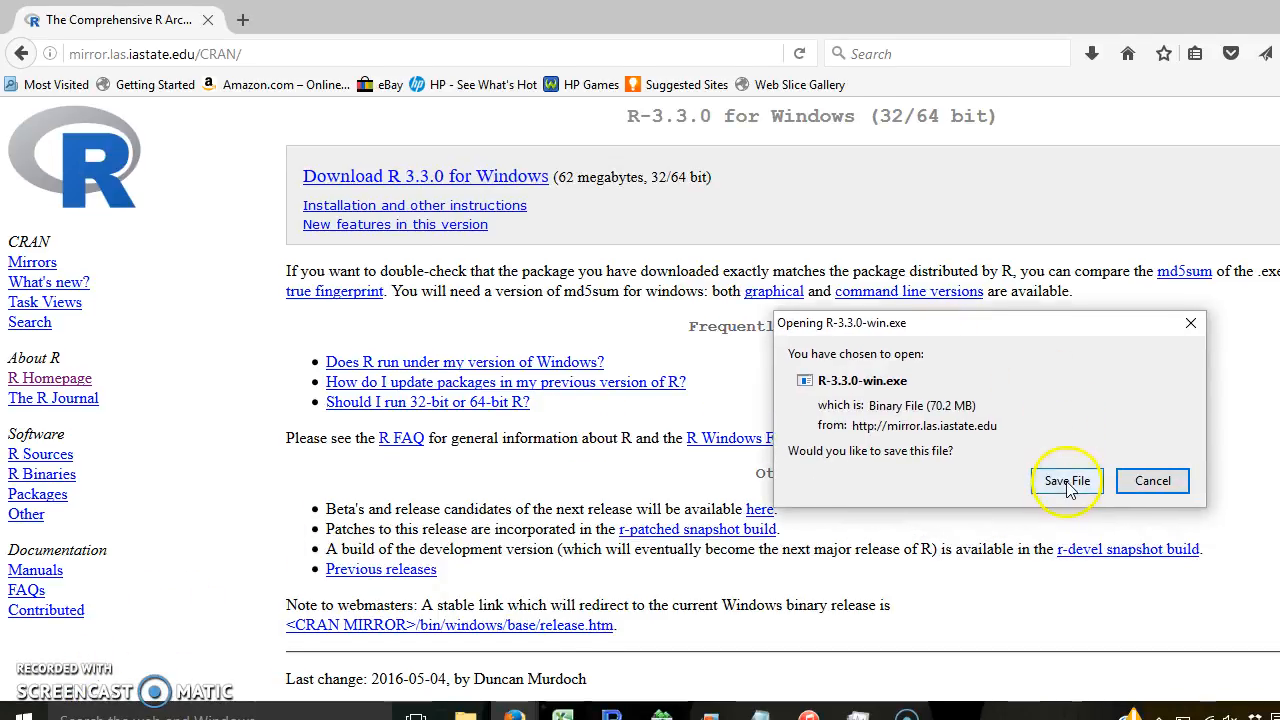
left_click(1068, 482)
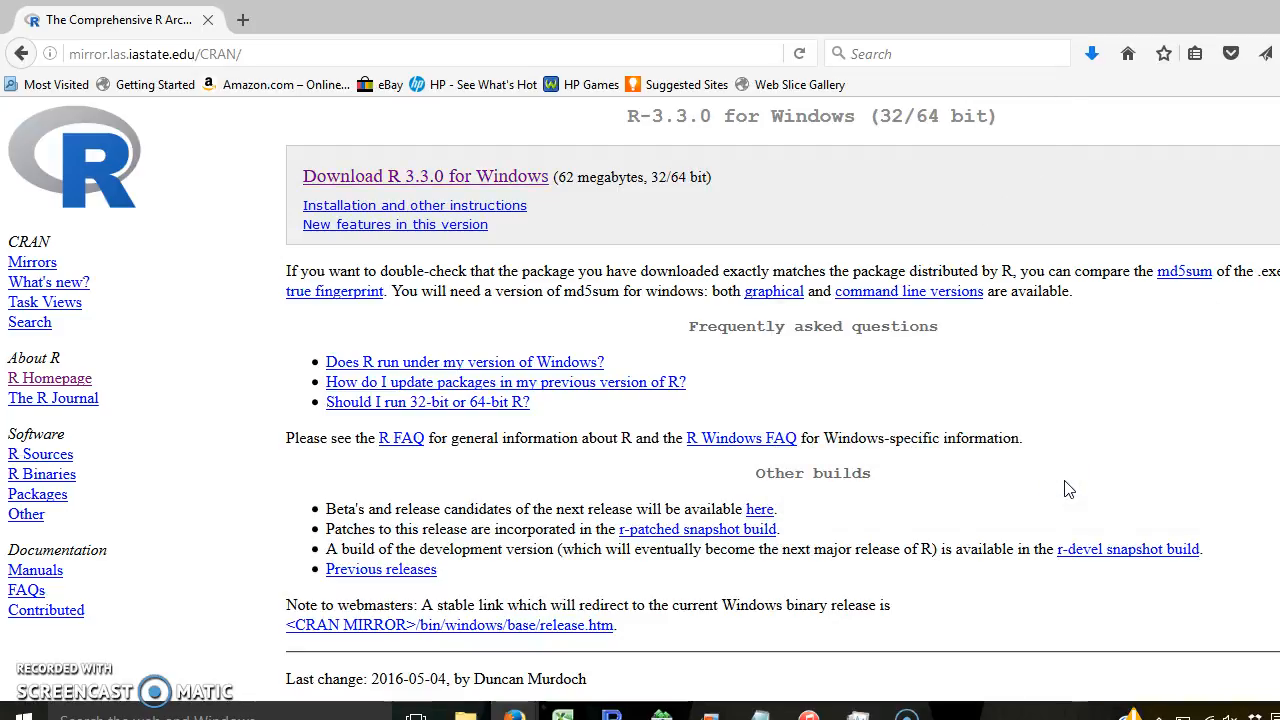
- Run the downloaded R-3.3.0-win.exe installer, allow it to start, and accept English as the setup language
left_click(1090, 55)
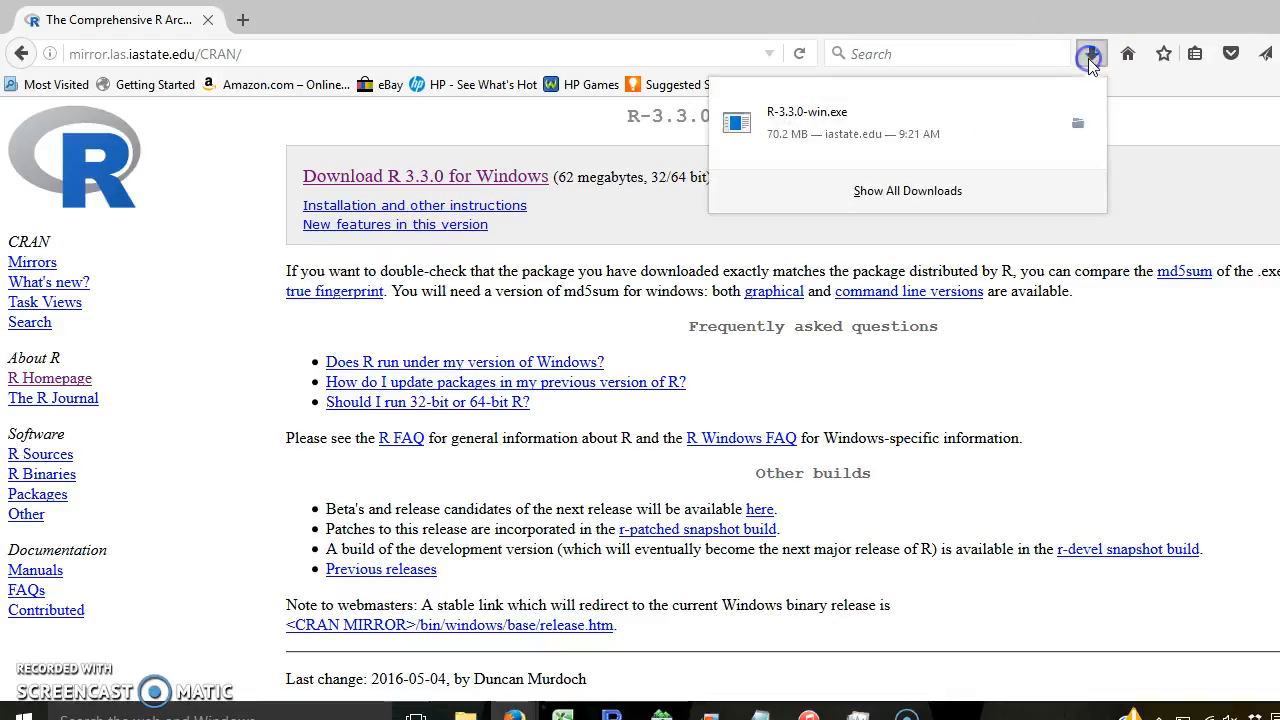
left_click(937, 110)
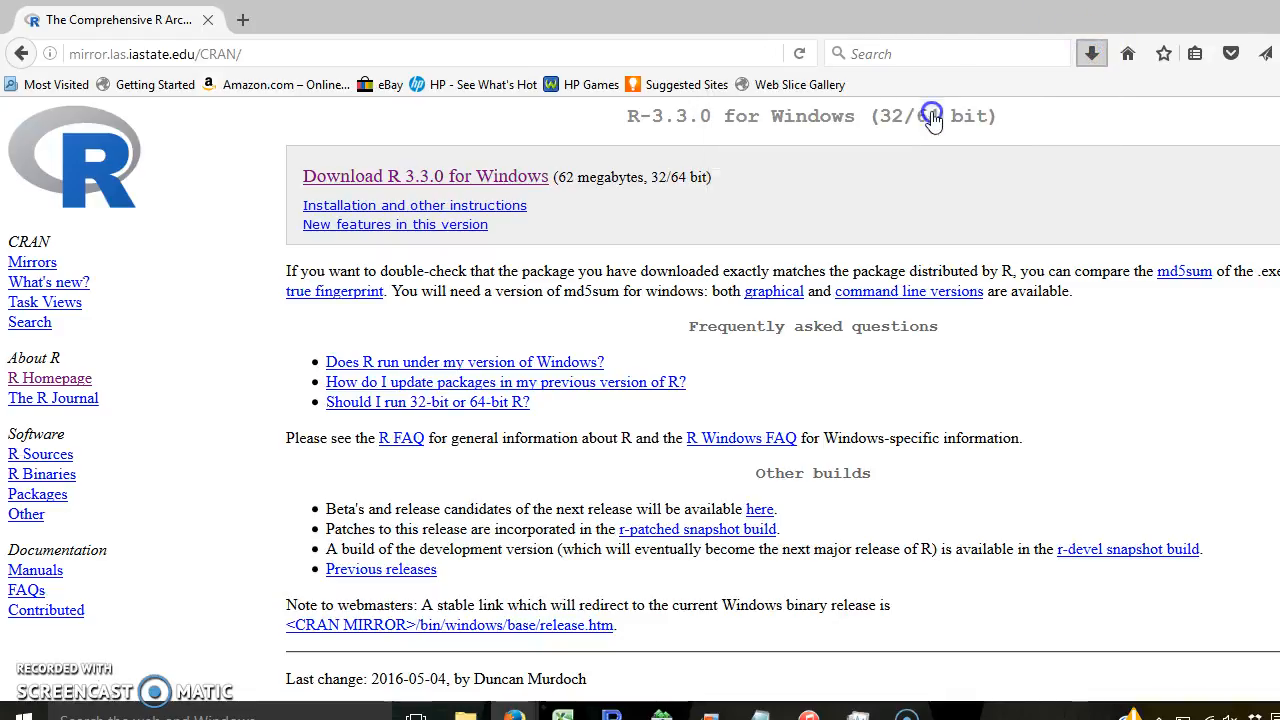
left_click(748, 366)
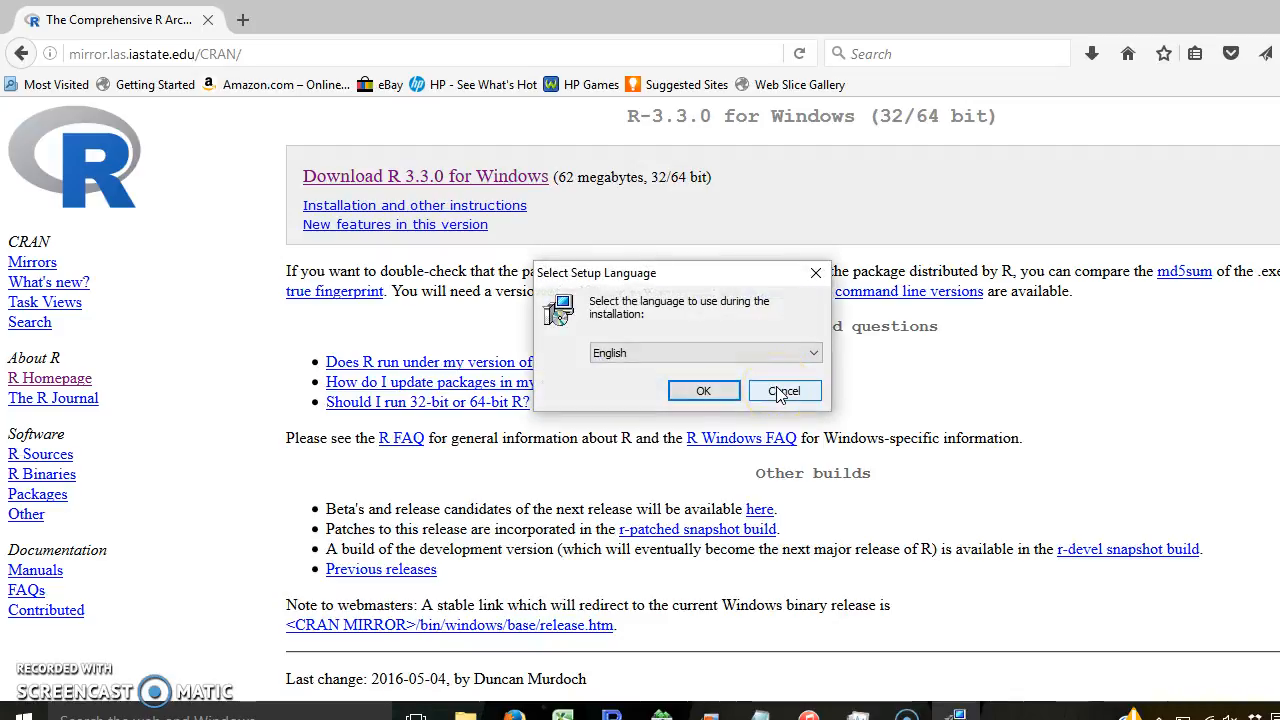
left_click(716, 390)
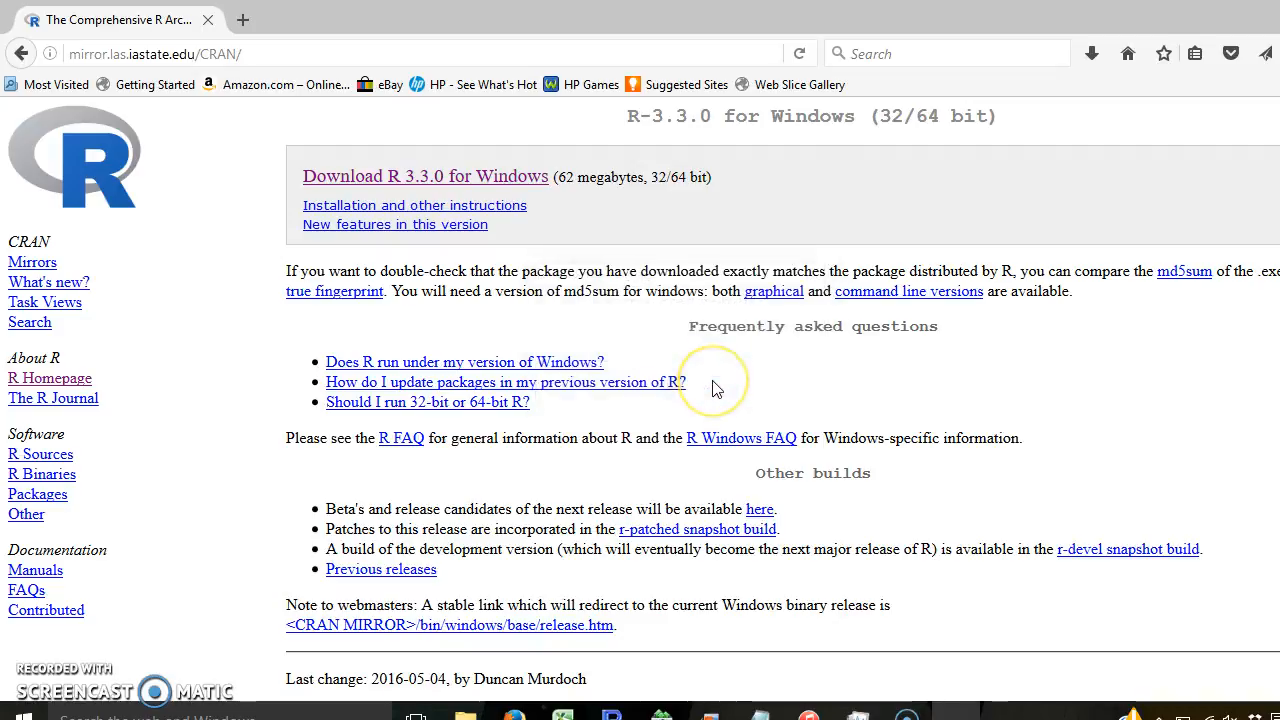
- Proceed through the setup welcome and licence pages and accept the destination folder C:\Program Files\R\R-3.3.0
left_click(785, 510)
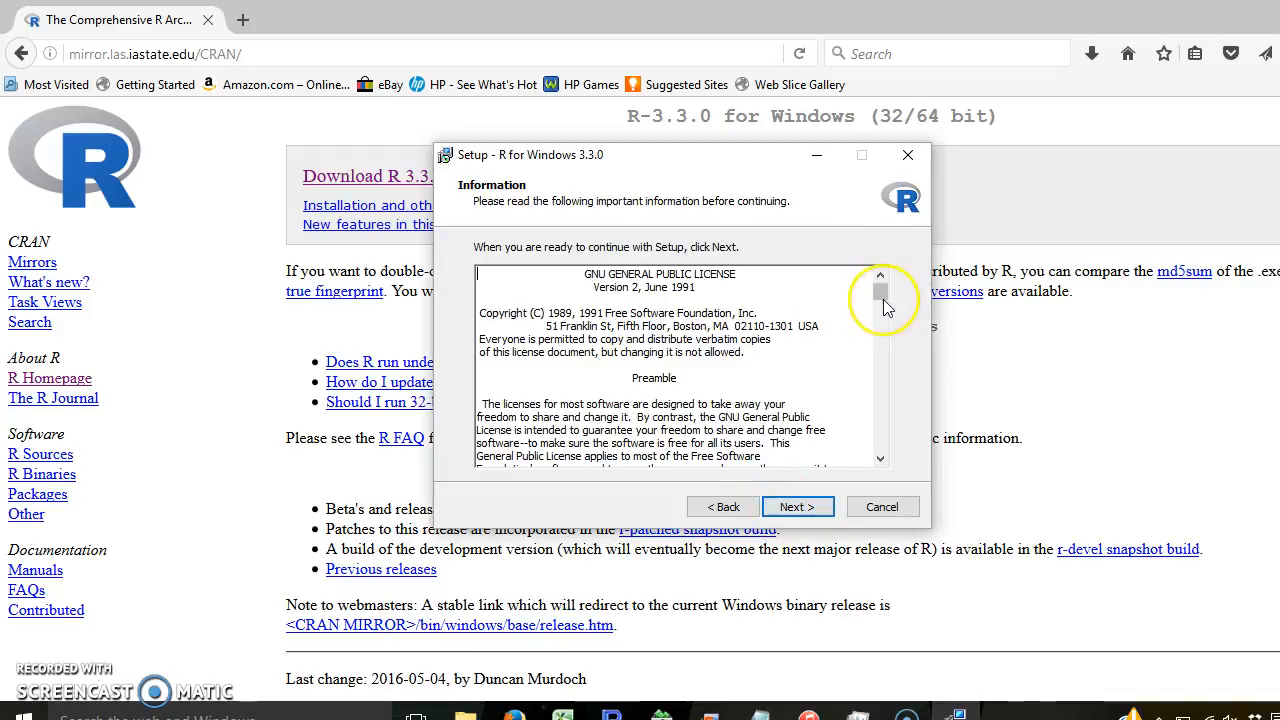
left_click_drag(883, 295, 886, 438)
left_click(811, 512)
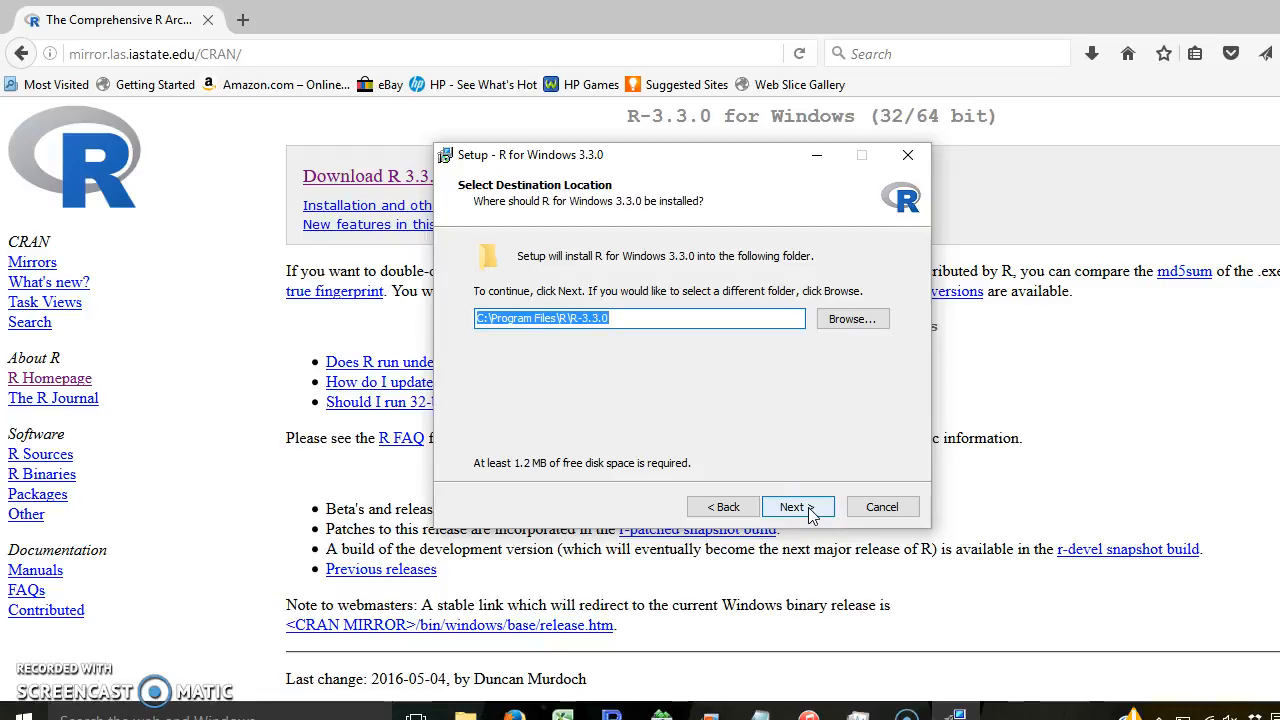
left_click(811, 512)
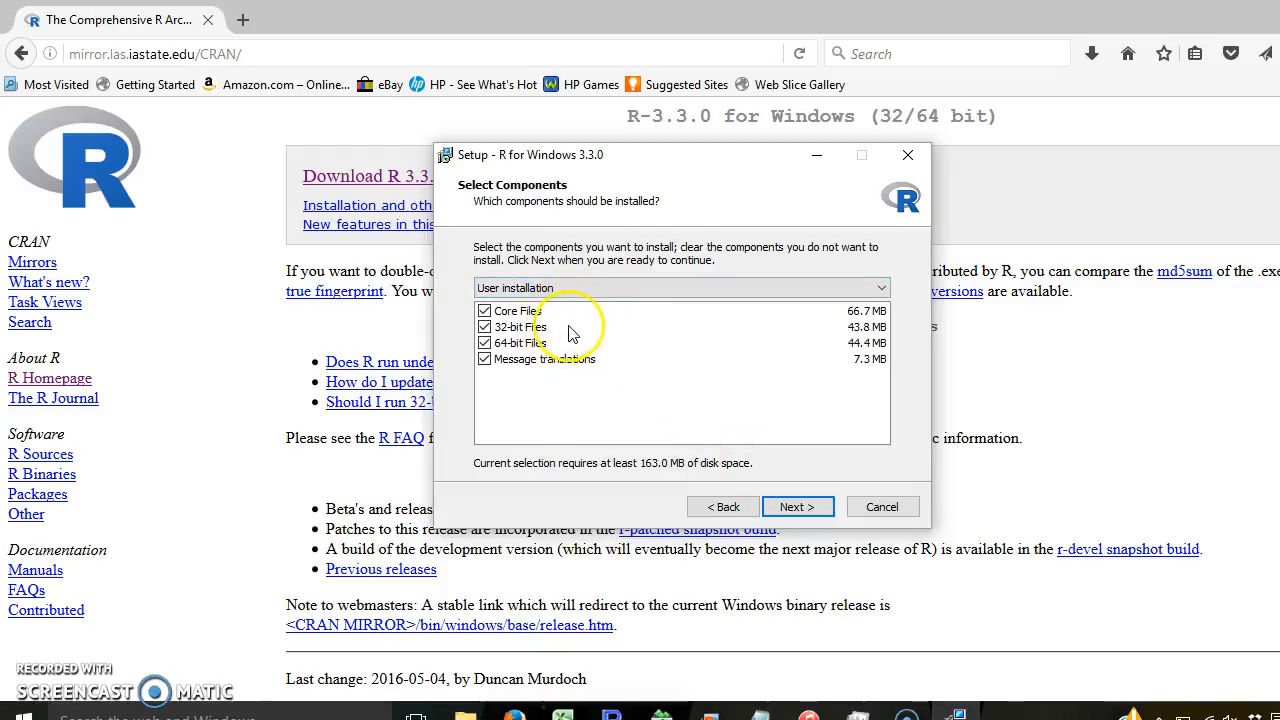
- Install R as a User installation with default startup, the R Start Menu folder and default additional tasks, and finish the setup
left_click(795, 507)
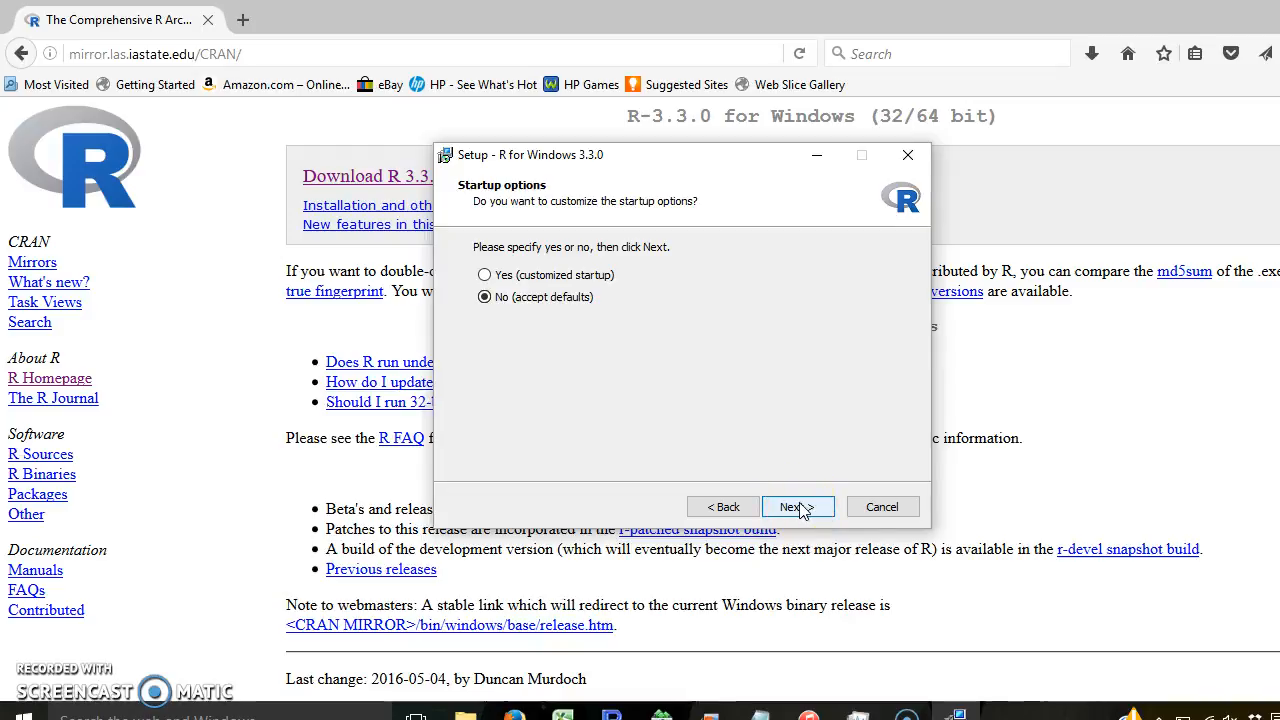
left_click(797, 507)
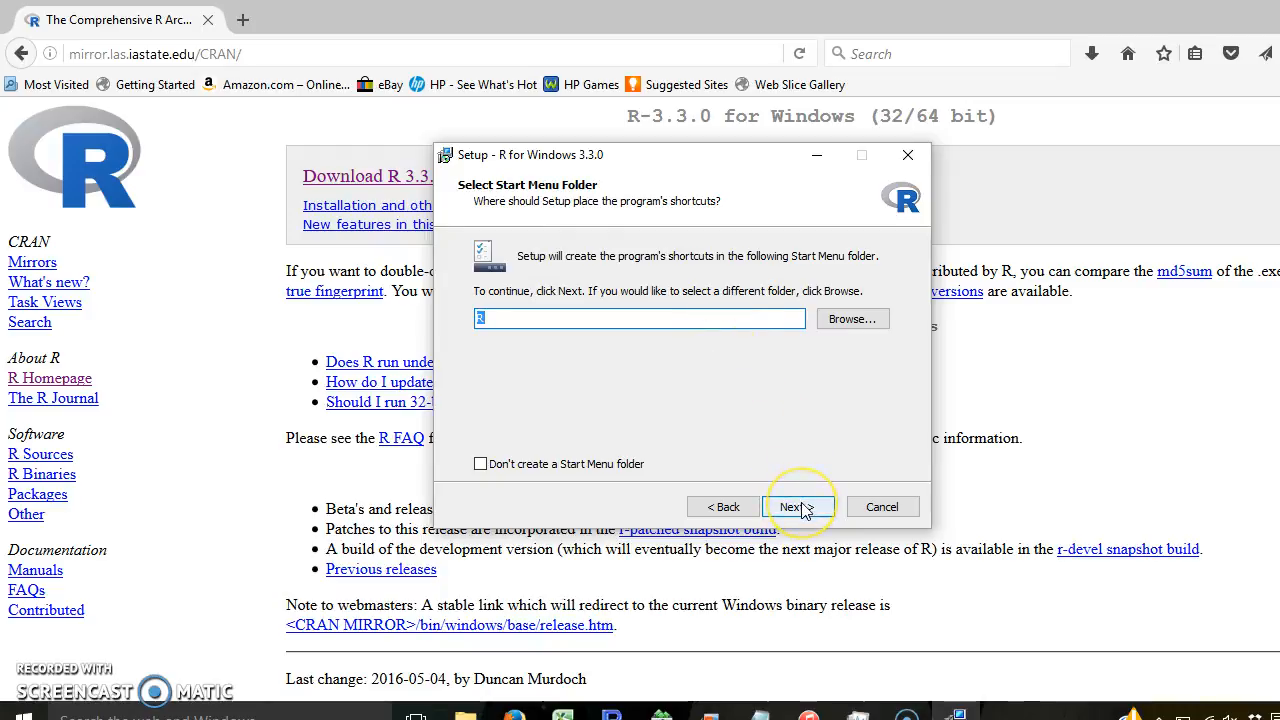
left_click(797, 507)
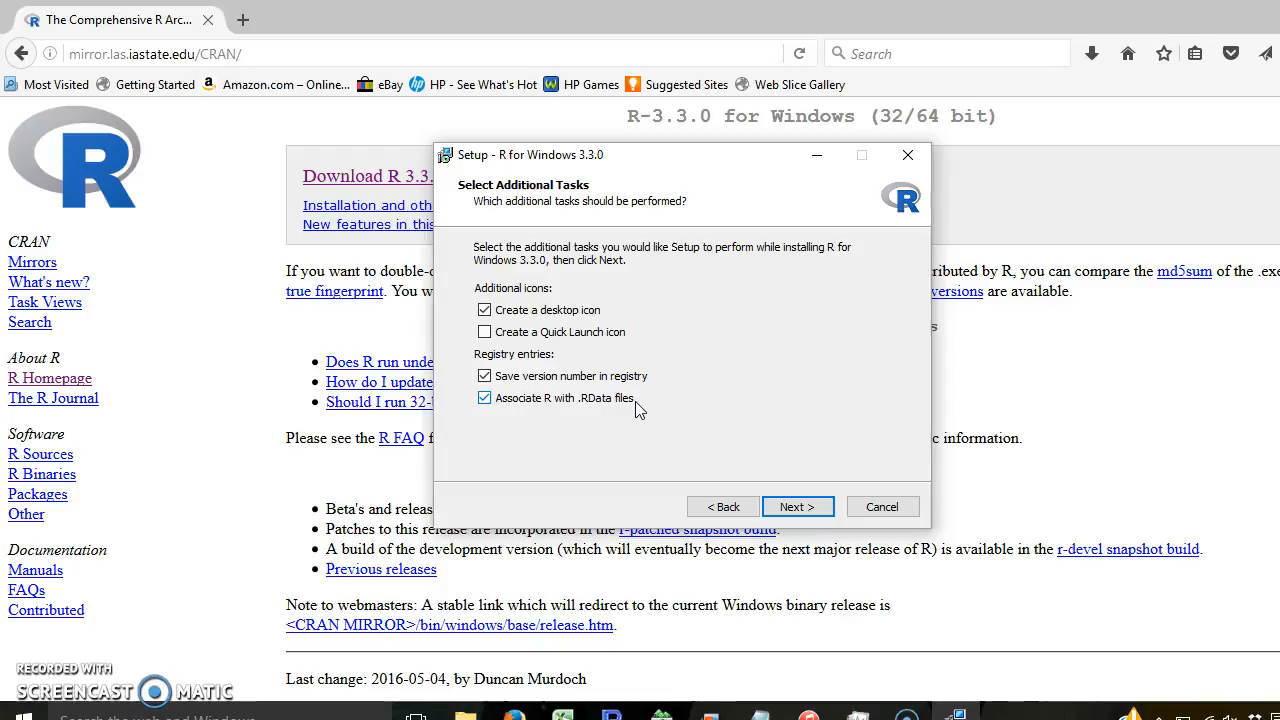
left_click(786, 507)
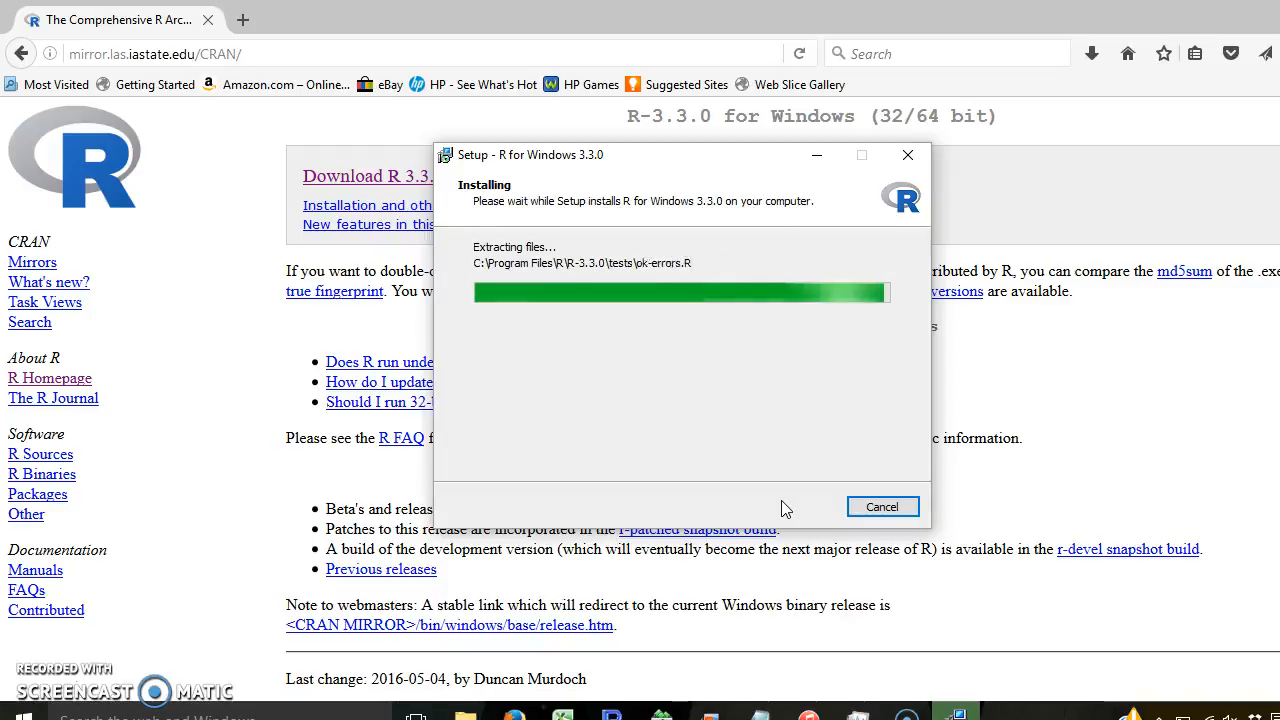
left_click(797, 509)
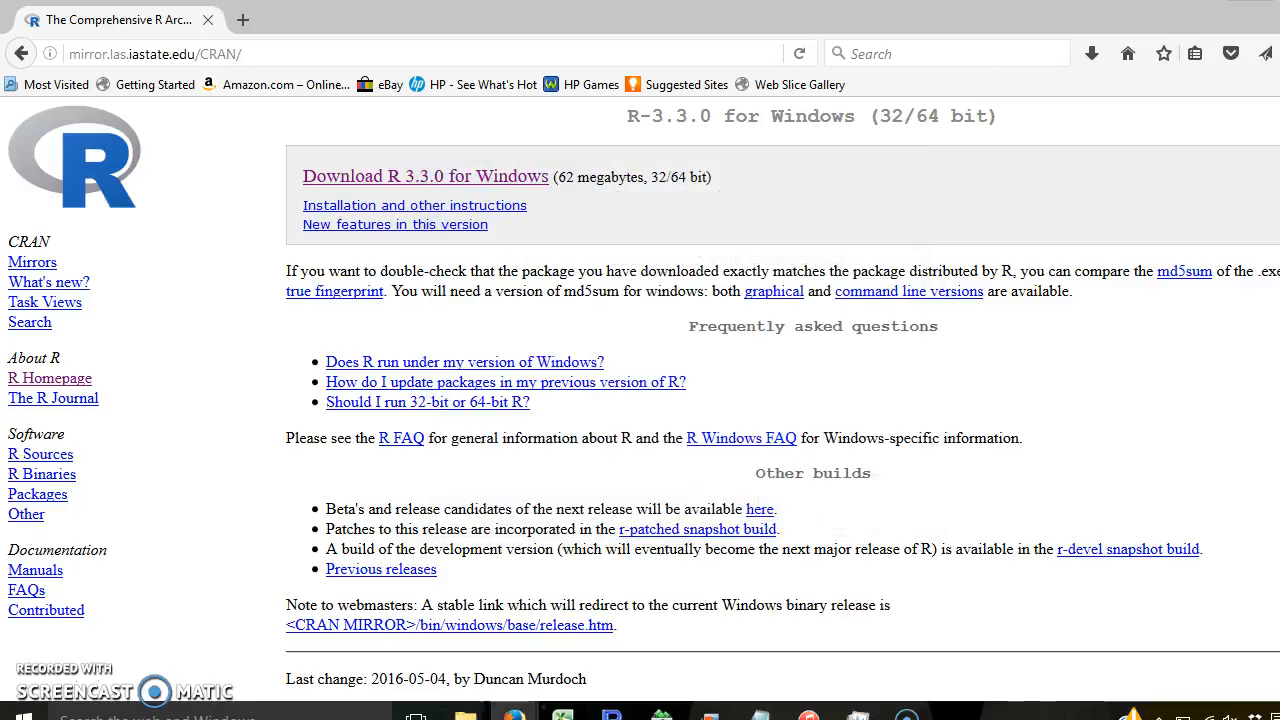
- Switch from the browser to the desktop and launch R x64 3.3.0
left_click(1245, 0)
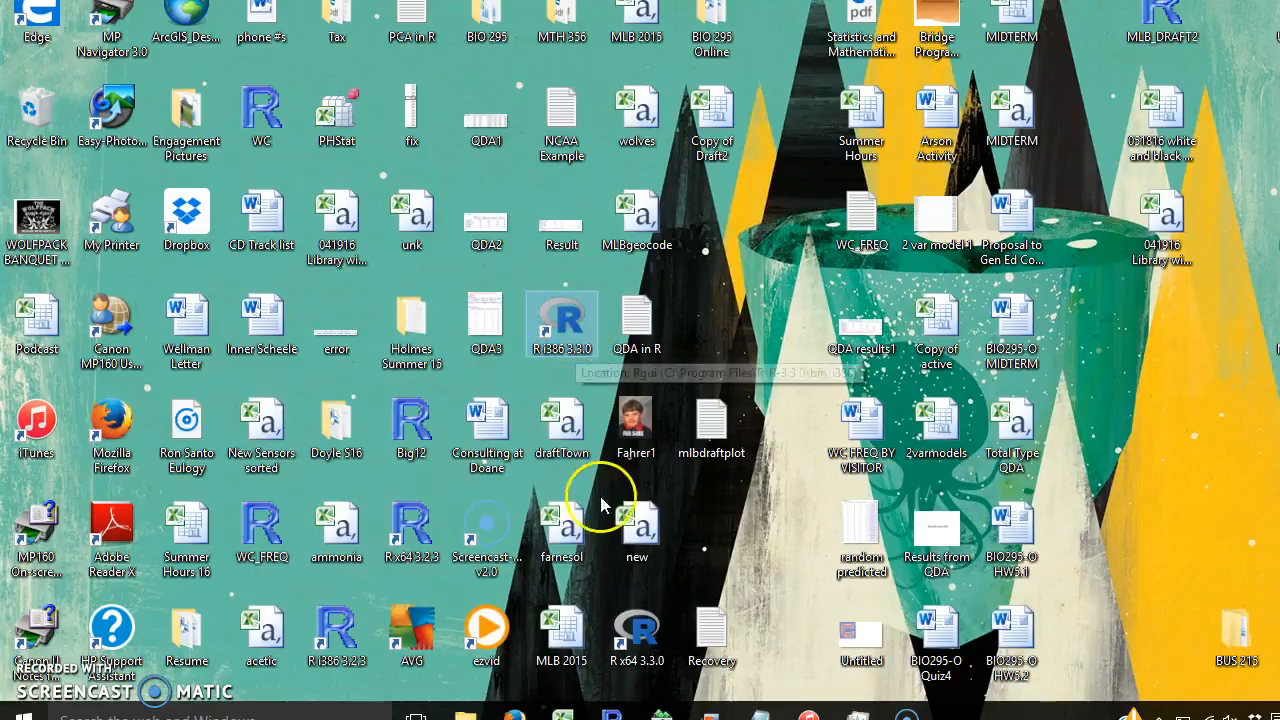
left_click(632, 620)
double_click(632, 620)
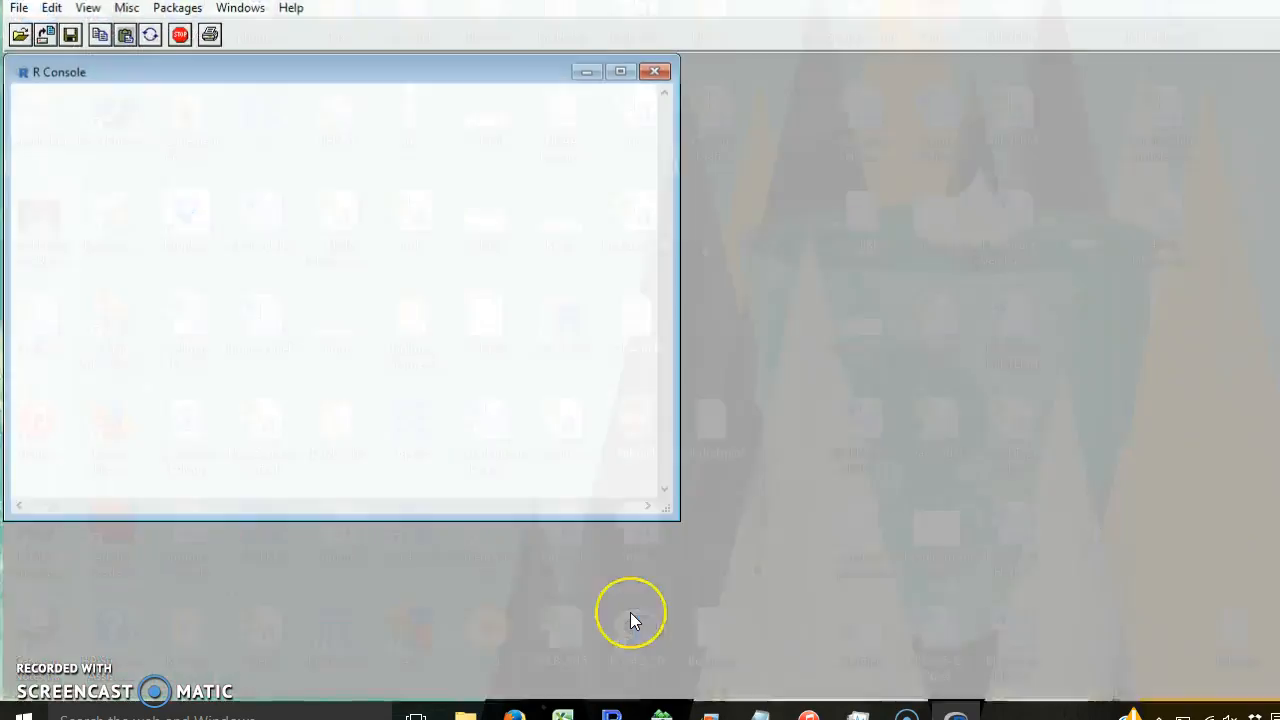